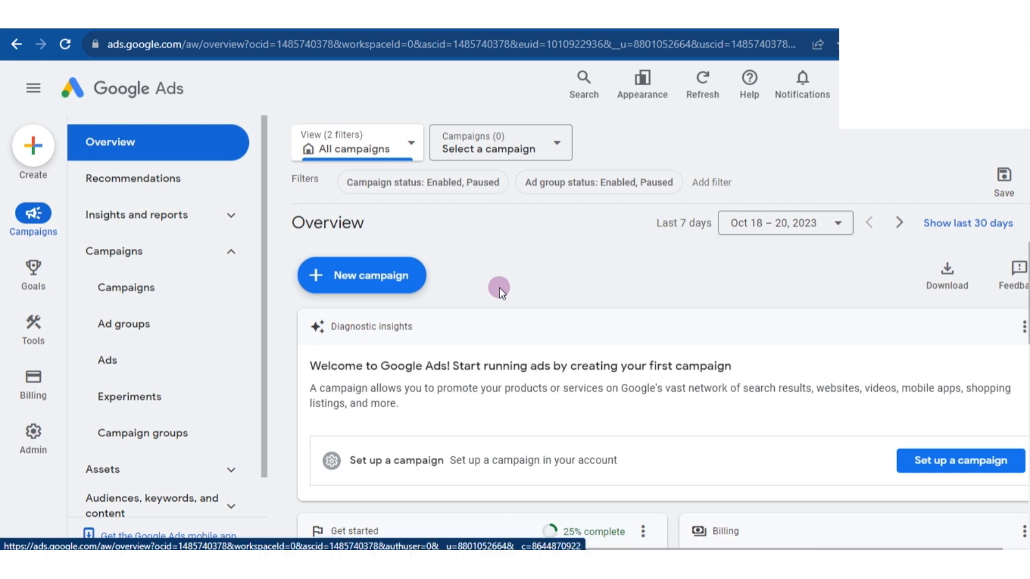
# - Start a new campaign with the Leads objective and continue with the default conversion goals for lead forms and purchases
pyautogui.click(323, 277)
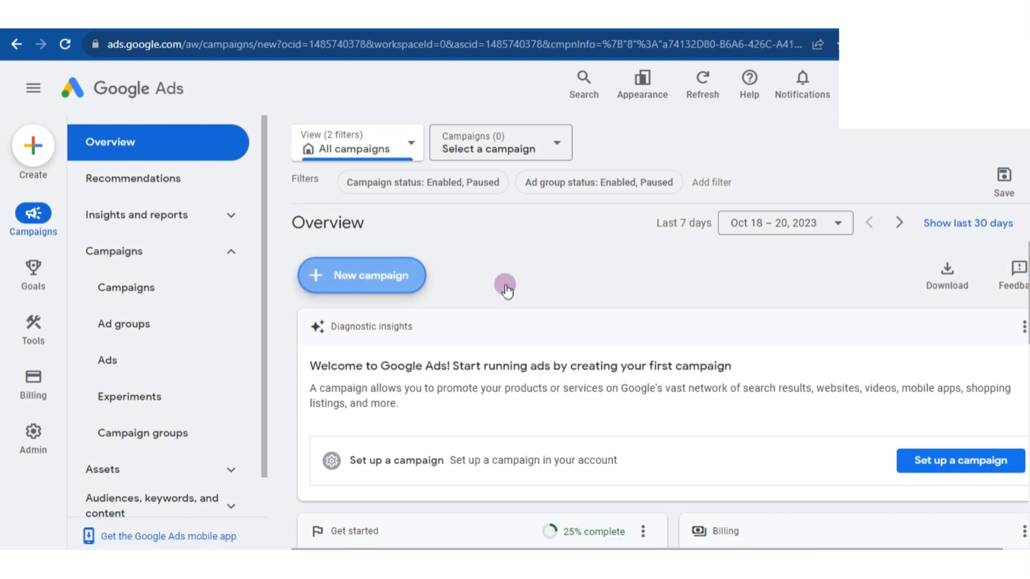
pyautogui.click(504, 286)
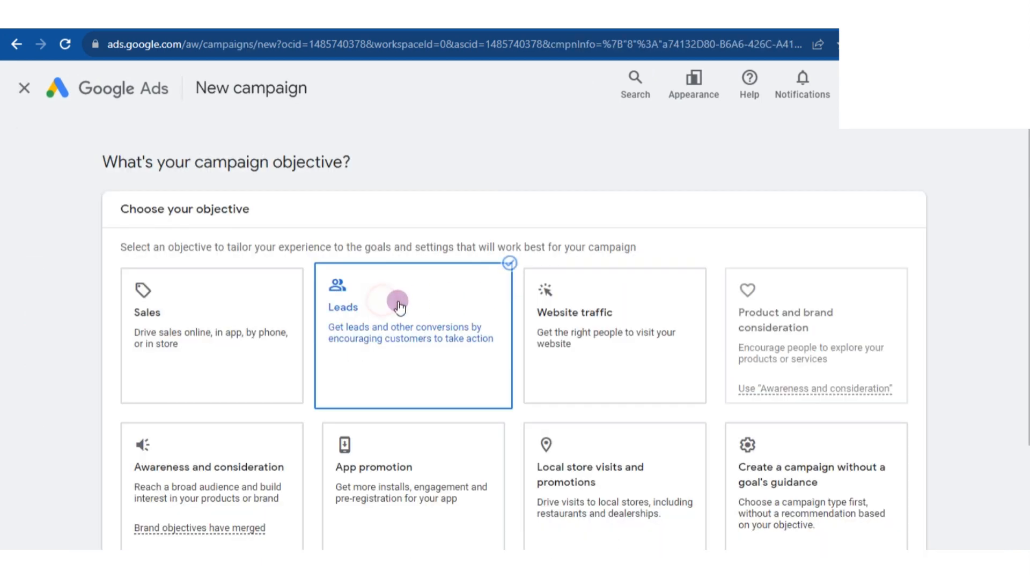
pyautogui.scroll(-3, 405, 301)
pyautogui.scroll(-5, 402, 306)
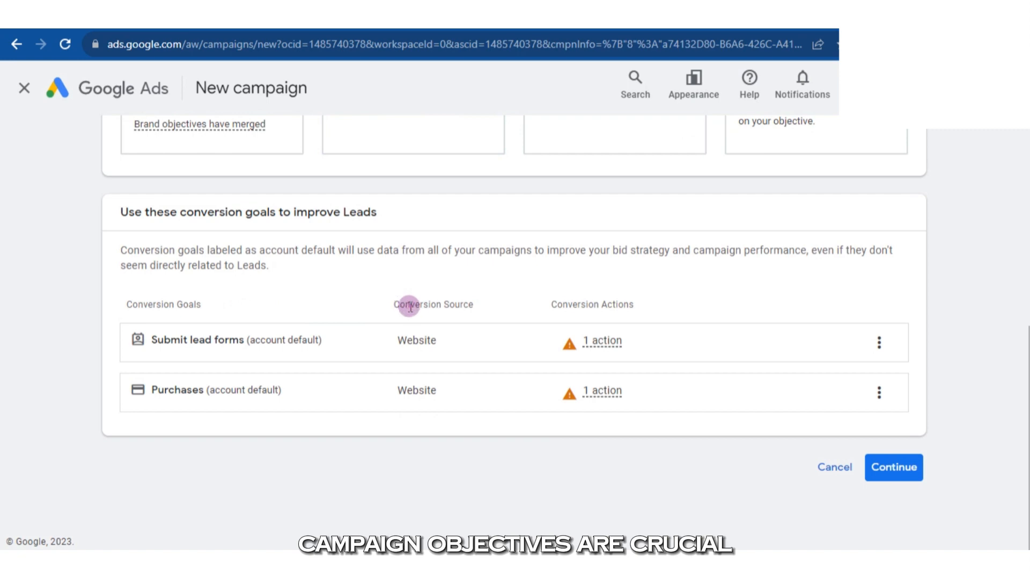
pyautogui.scroll(3, 456, 347)
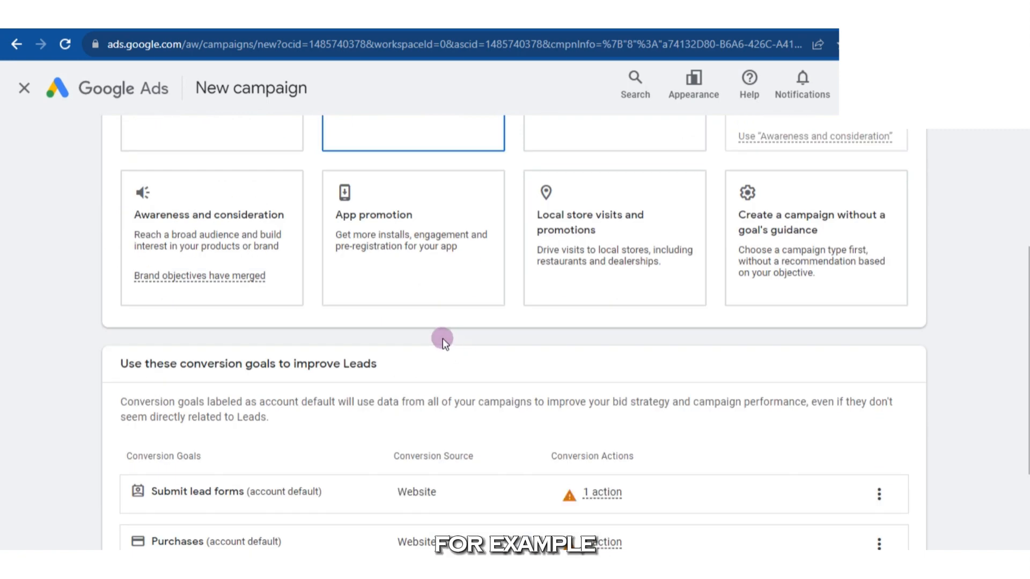
pyautogui.scroll(3, 442, 339)
pyautogui.scroll(-5, 356, 444)
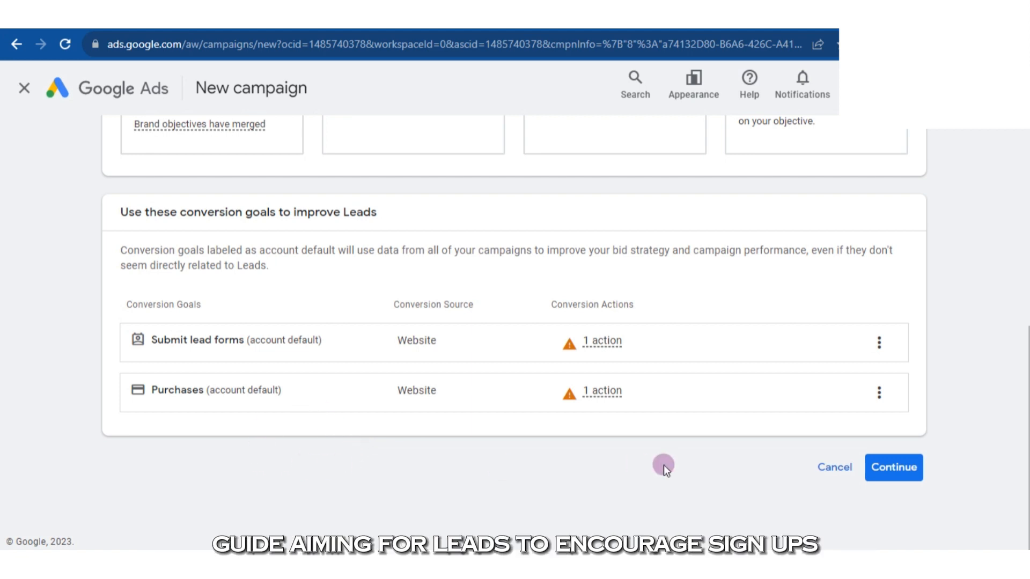
pyautogui.click(893, 467)
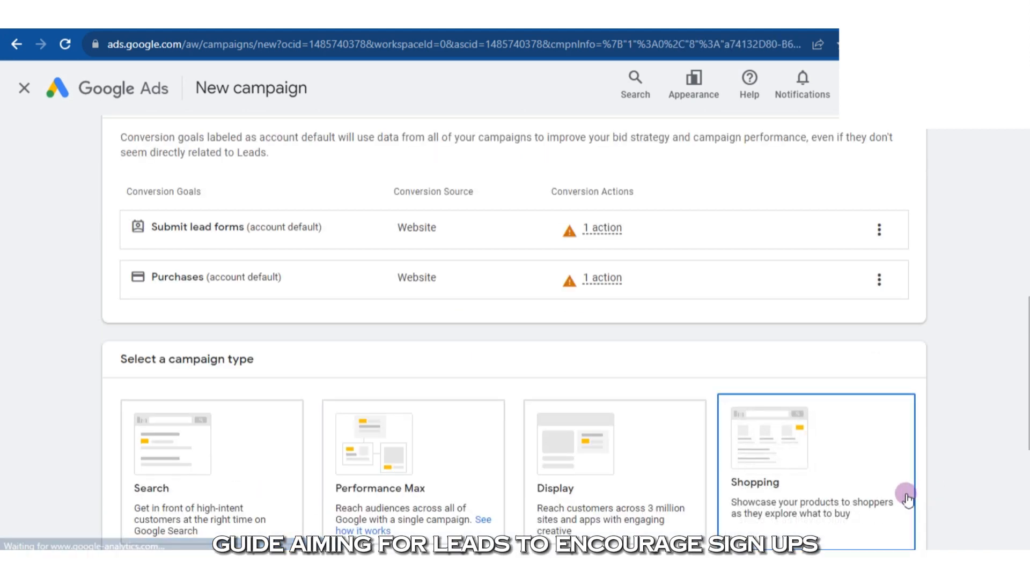
# - Choose Video as the campaign type and continue to the campaign settings
pyautogui.scroll(6, 391, 317)
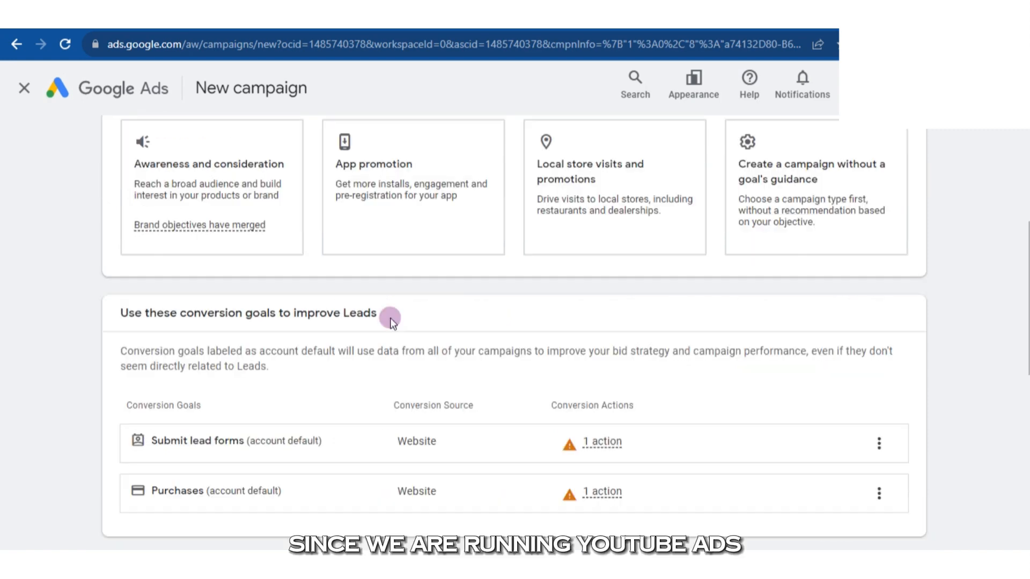
pyautogui.scroll(-8, 390, 319)
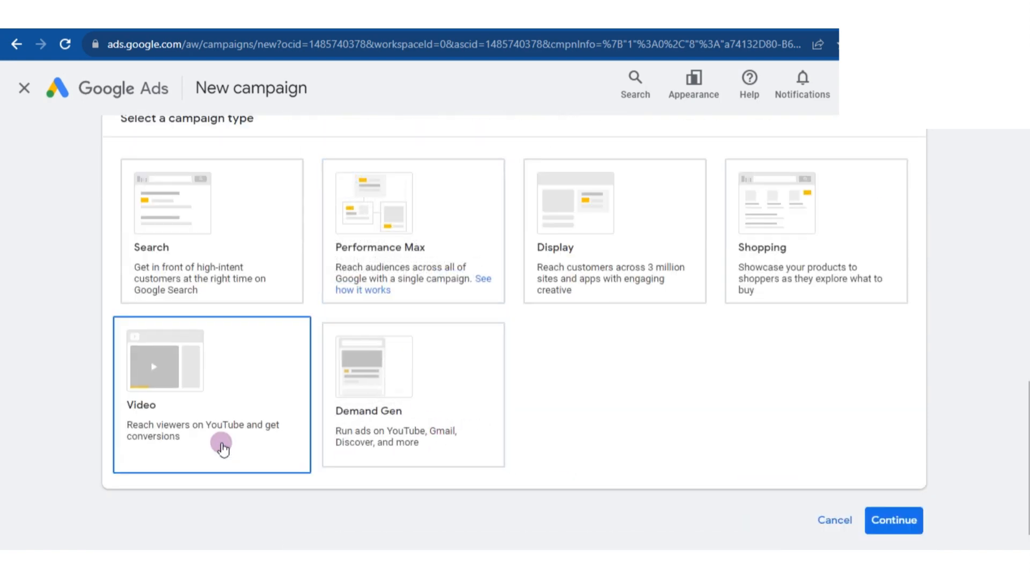
pyautogui.click(221, 423)
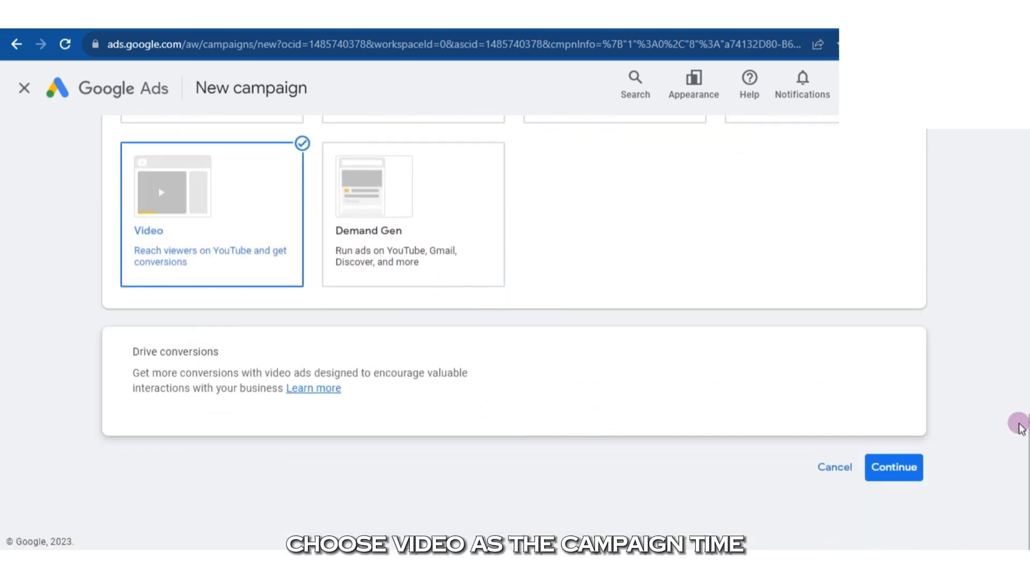
pyautogui.click(891, 467)
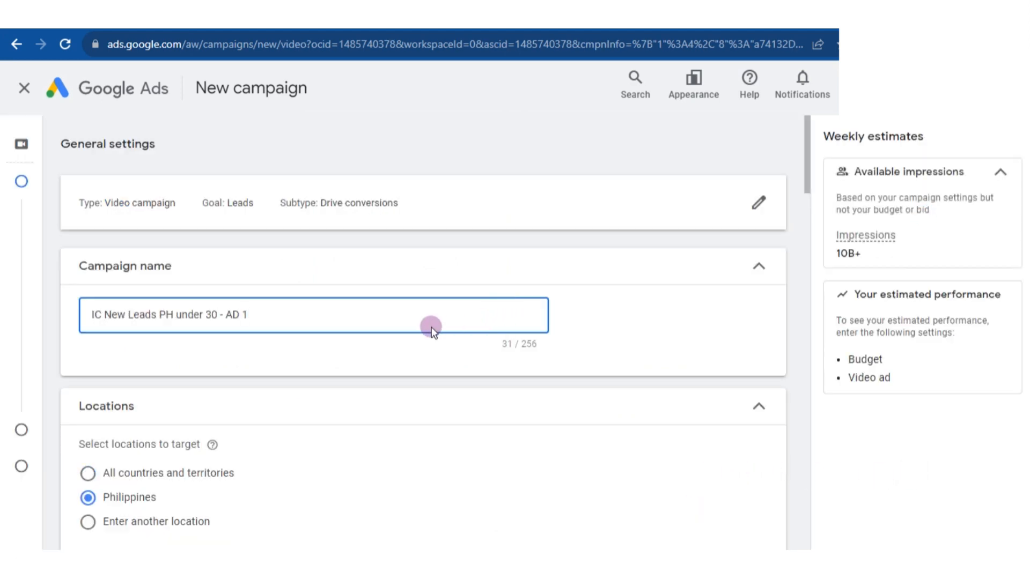
# - Review the campaign name and target location, and look through the list of customer languages without selecting one
pyautogui.scroll(-4, 440, 343)
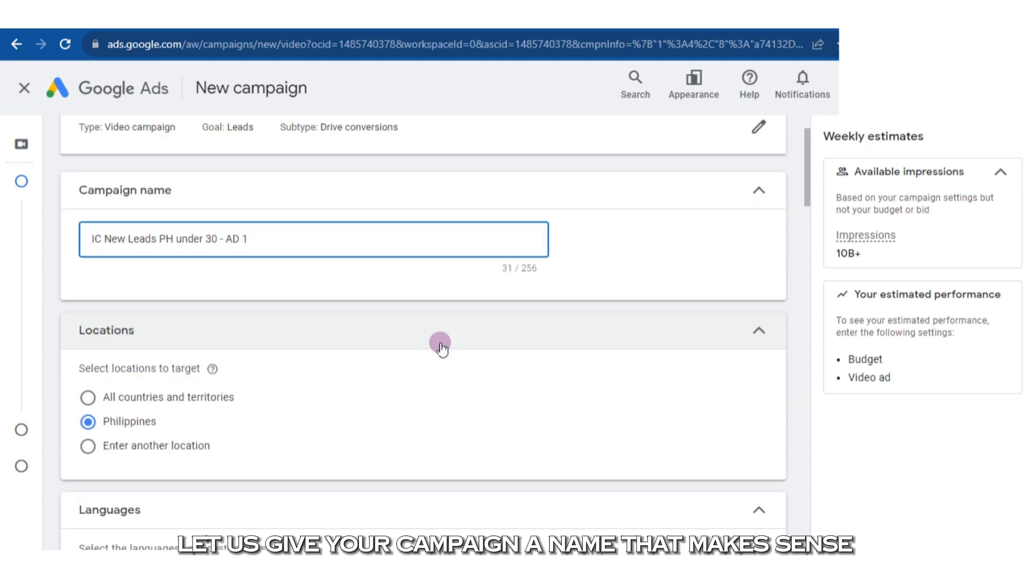
pyautogui.scroll(4, 436, 339)
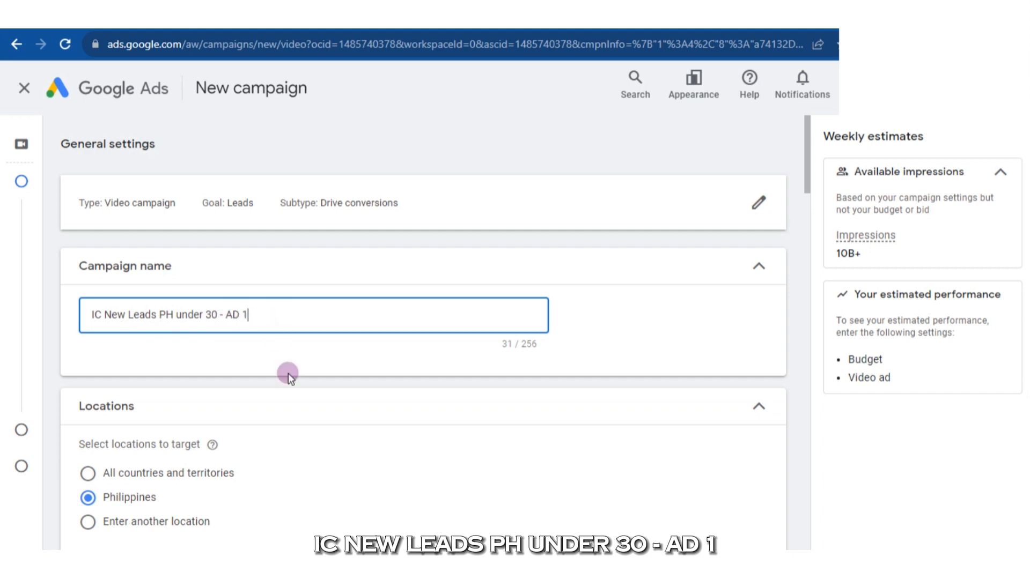
pyautogui.scroll(-3, 301, 403)
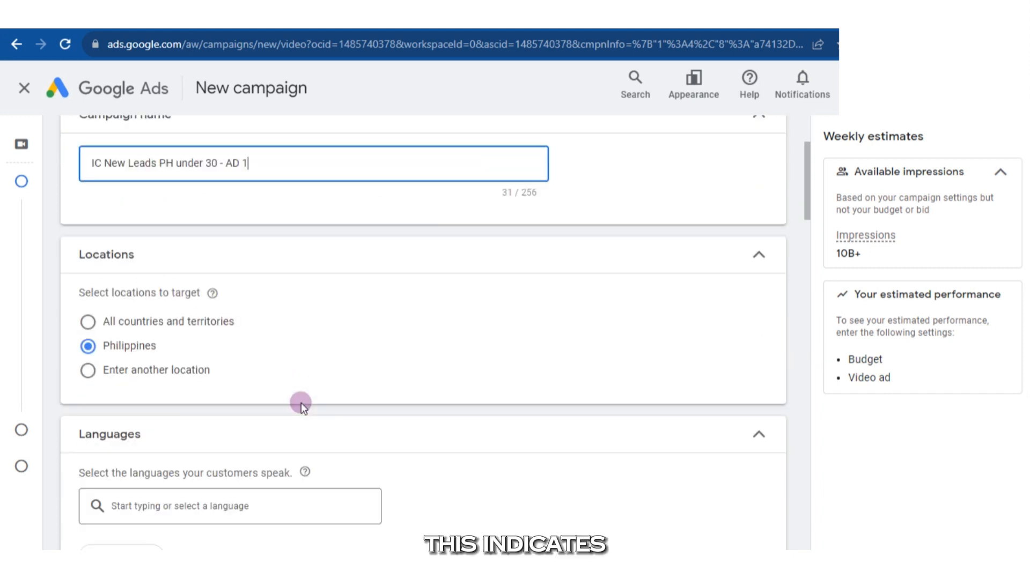
pyautogui.scroll(3, 301, 403)
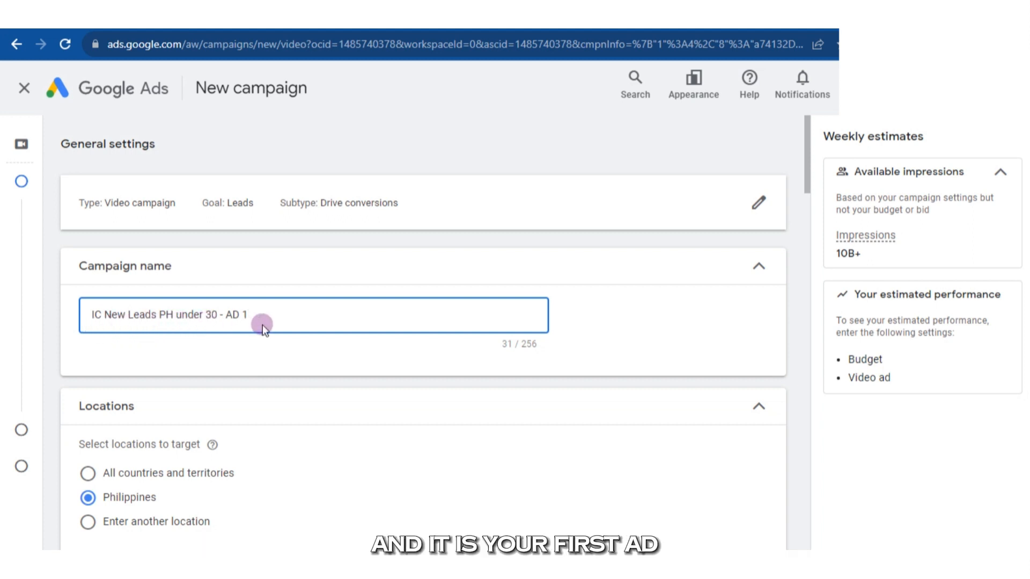
pyautogui.scroll(-4, 262, 324)
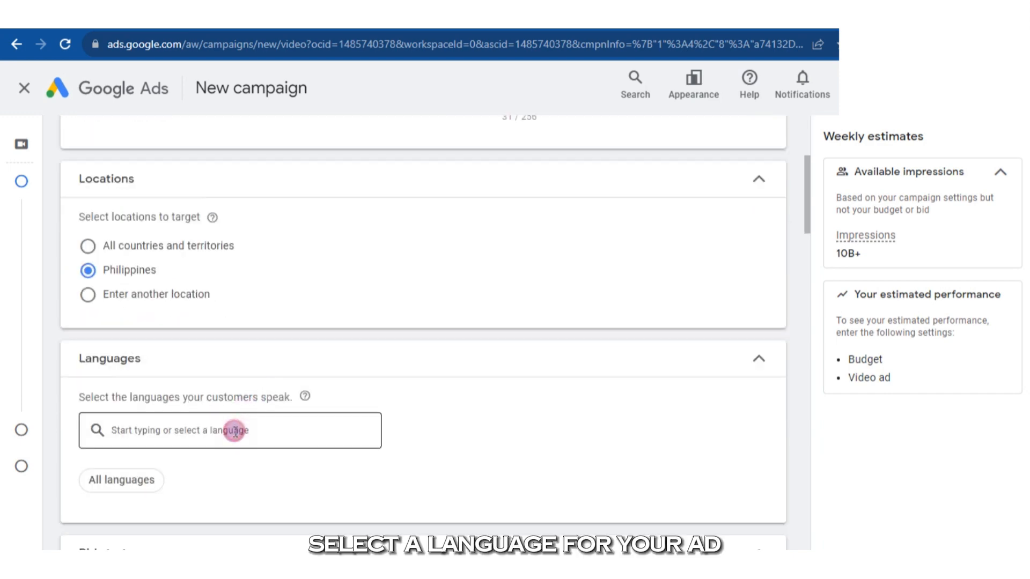
pyautogui.click(222, 436)
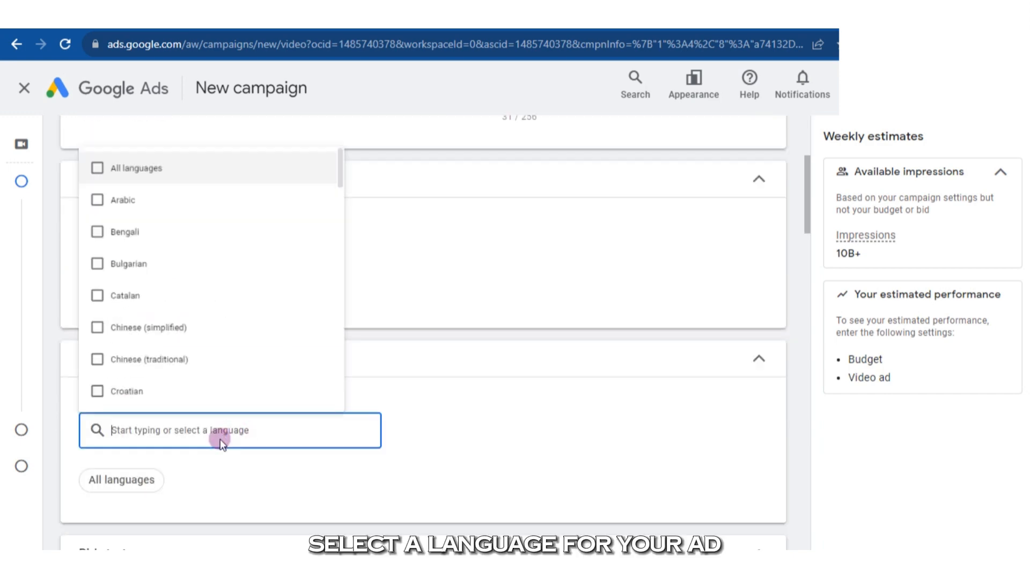
pyautogui.click(482, 429)
pyautogui.scroll(-4, 357, 483)
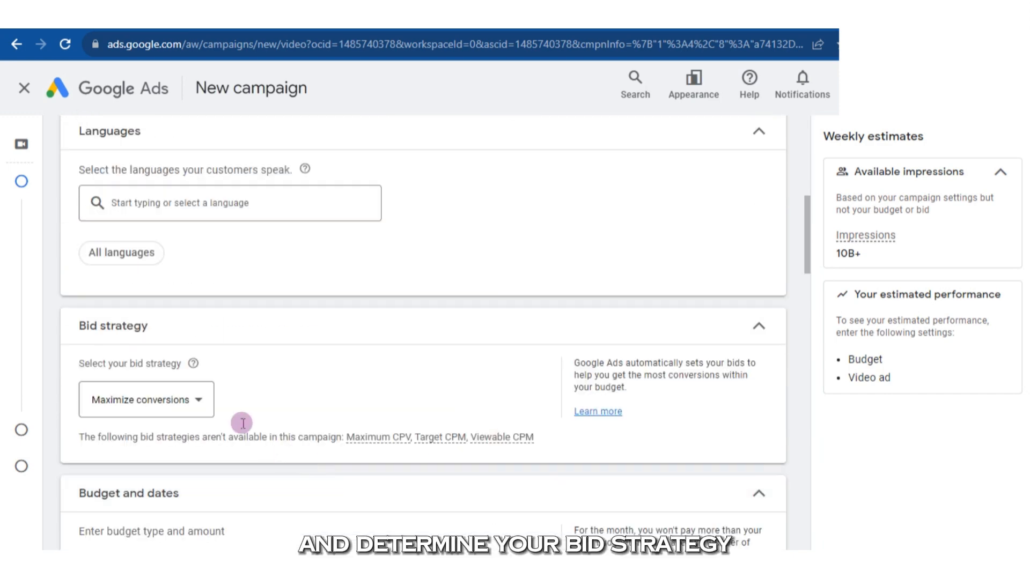
# - Choose Maximize conversions as the bid strategy and set the daily budget to 700.00 pesos
pyautogui.click(176, 407)
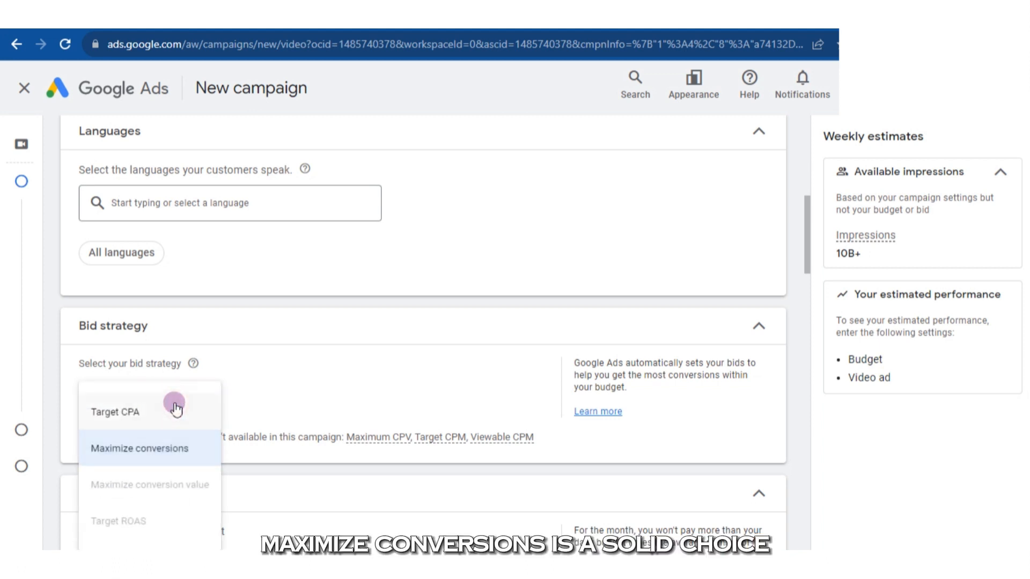
pyautogui.click(150, 465)
pyautogui.scroll(-3, 200, 421)
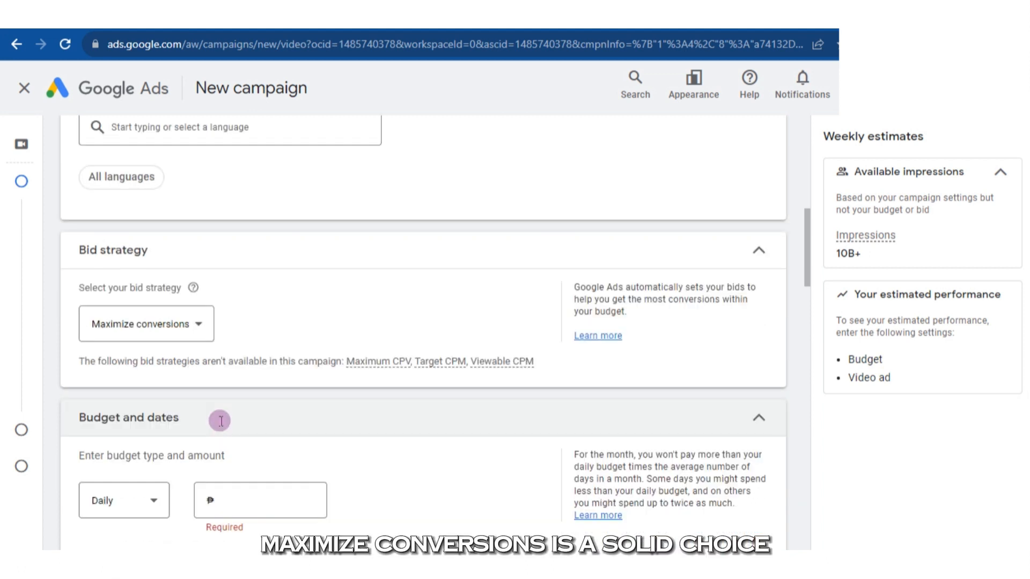
pyautogui.click(235, 421)
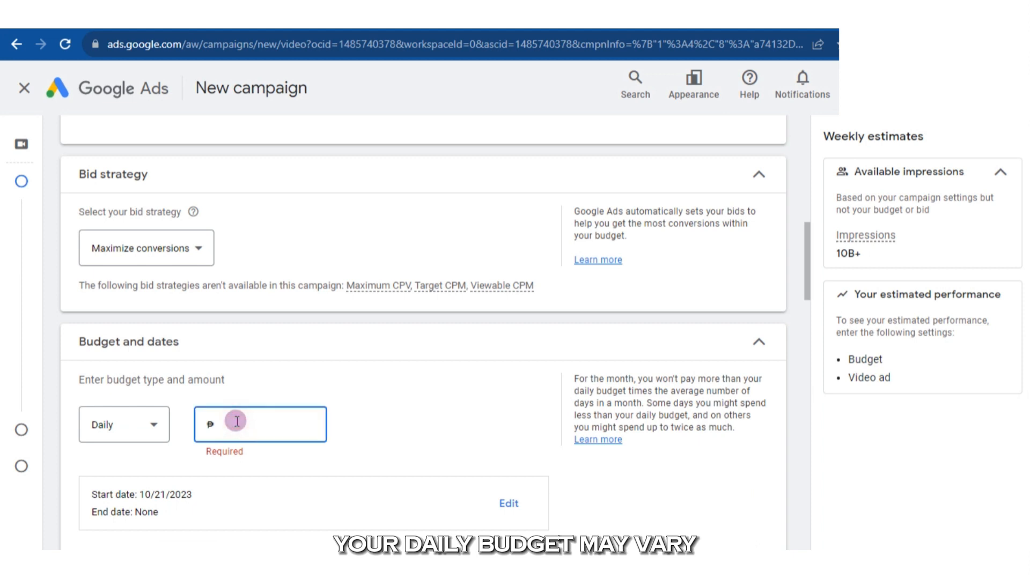
pyautogui.write('7.00')
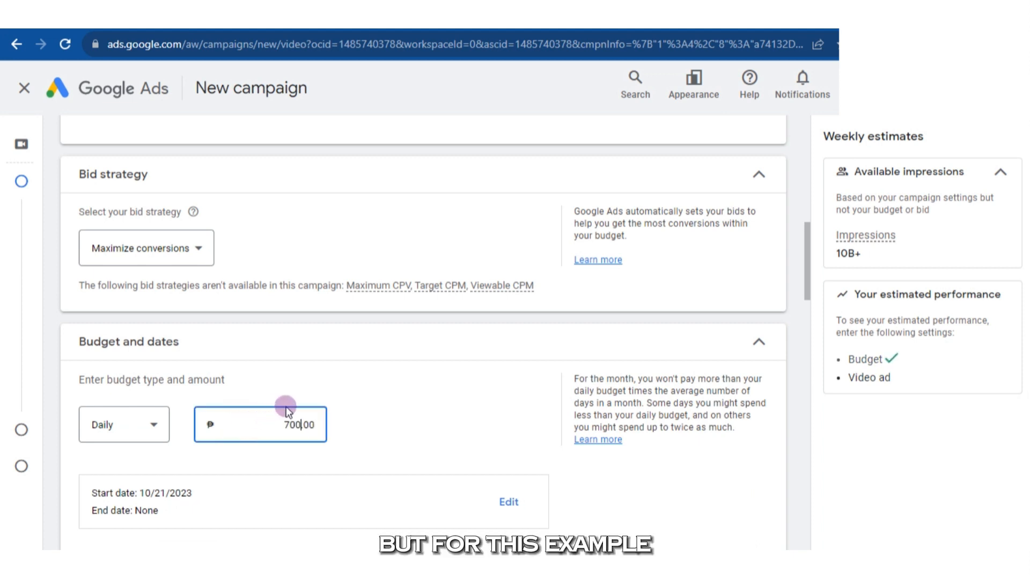
pyautogui.click(354, 352)
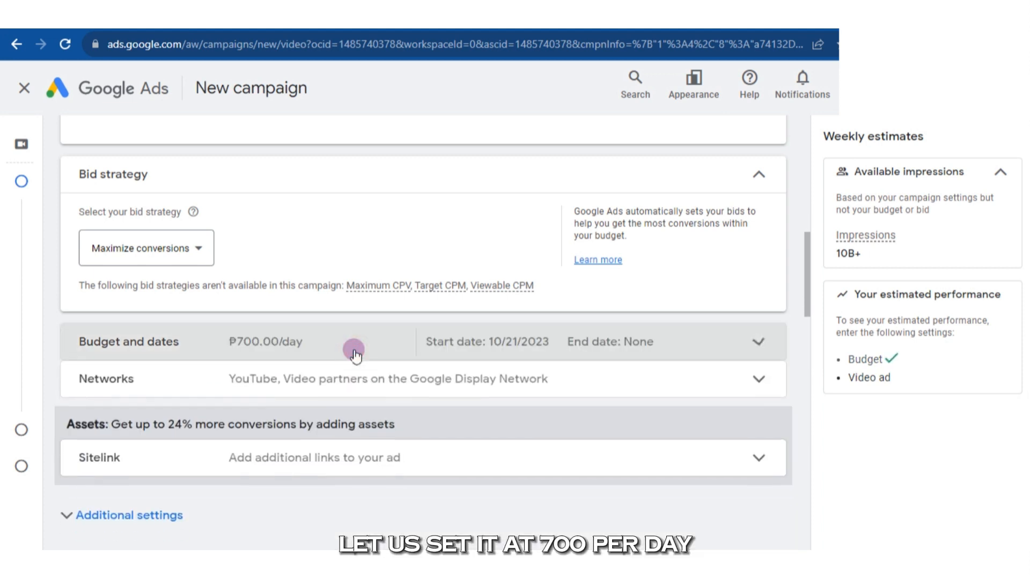
pyautogui.click(355, 351)
# - Open the campaign's start and end dates for editing, and check which networks the ads run on
pyautogui.scroll(-3, 303, 427)
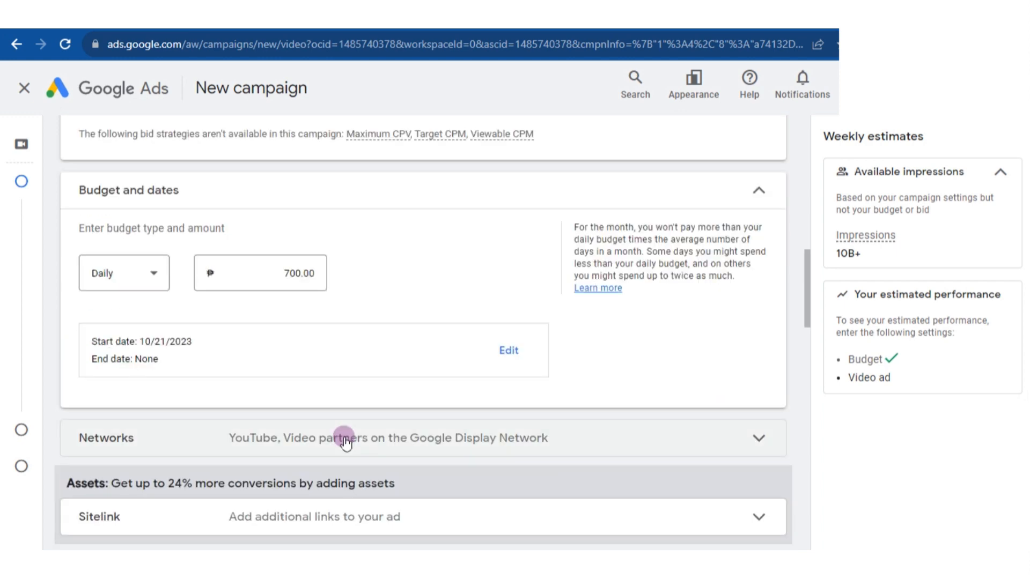
pyautogui.click(507, 350)
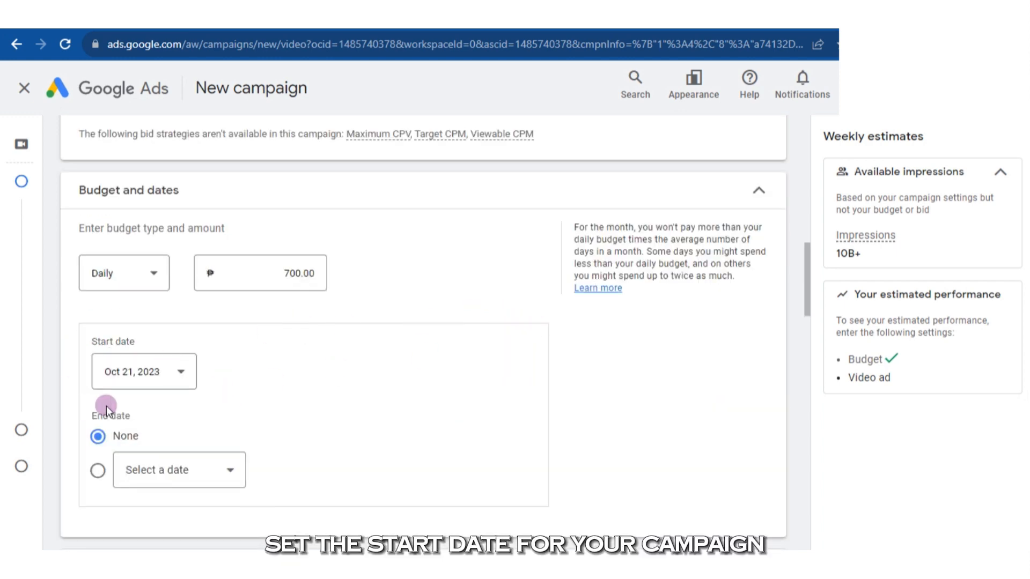
pyautogui.scroll(-3, 435, 386)
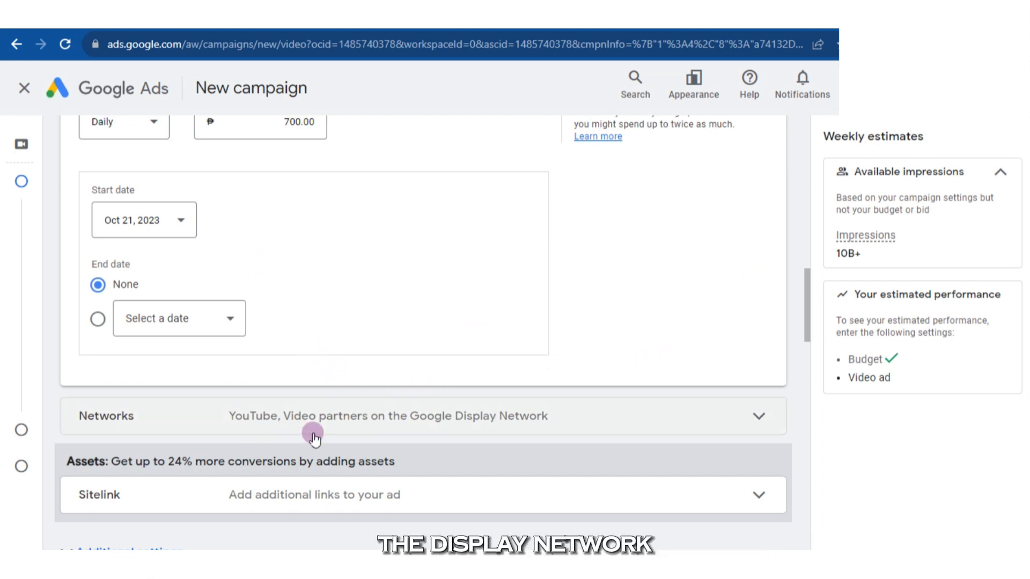
pyautogui.click(759, 417)
pyautogui.scroll(-3, 765, 402)
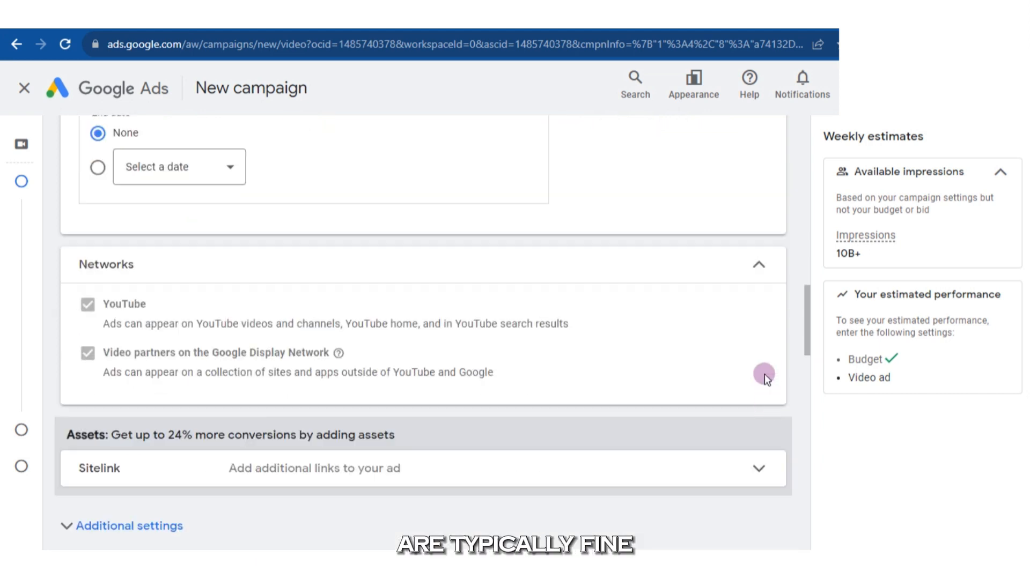
pyautogui.click(759, 268)
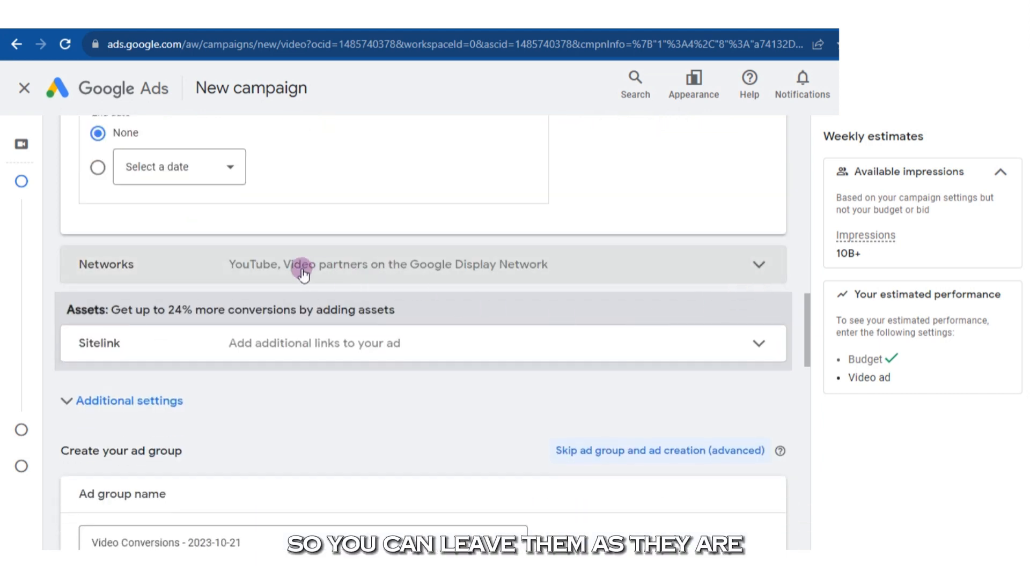
# - Expand the additional campaign settings and examine the device, frequency capping and ad schedule options
pyautogui.moveTo(32, 396)
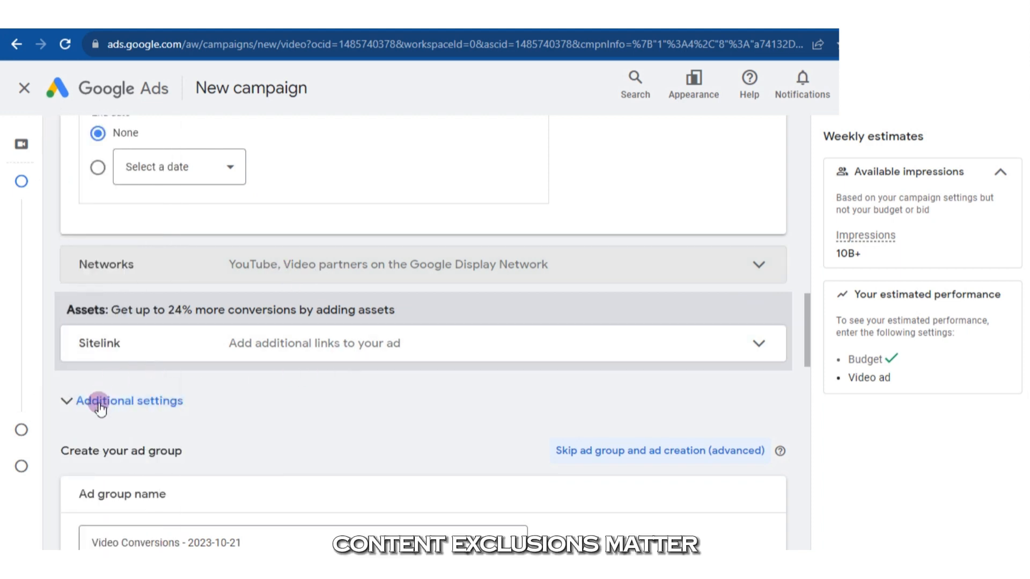
pyautogui.click(74, 411)
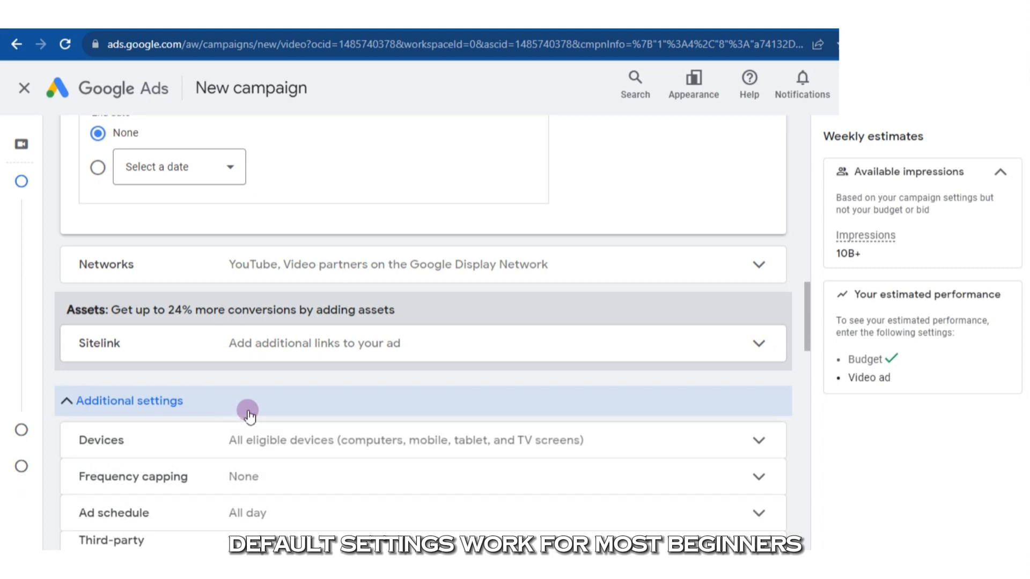
pyautogui.scroll(-3, 249, 408)
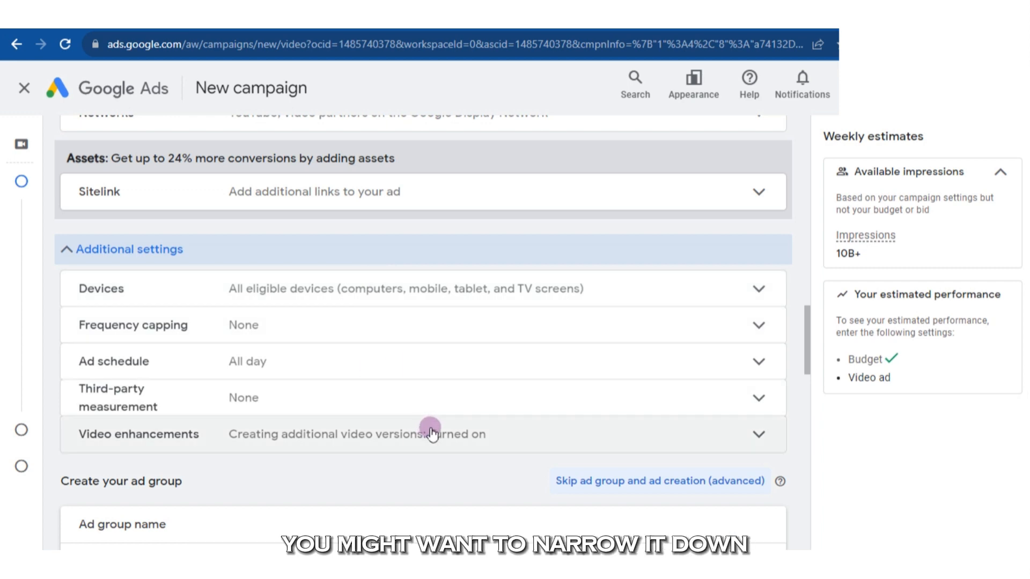
pyautogui.scroll(-3, 432, 429)
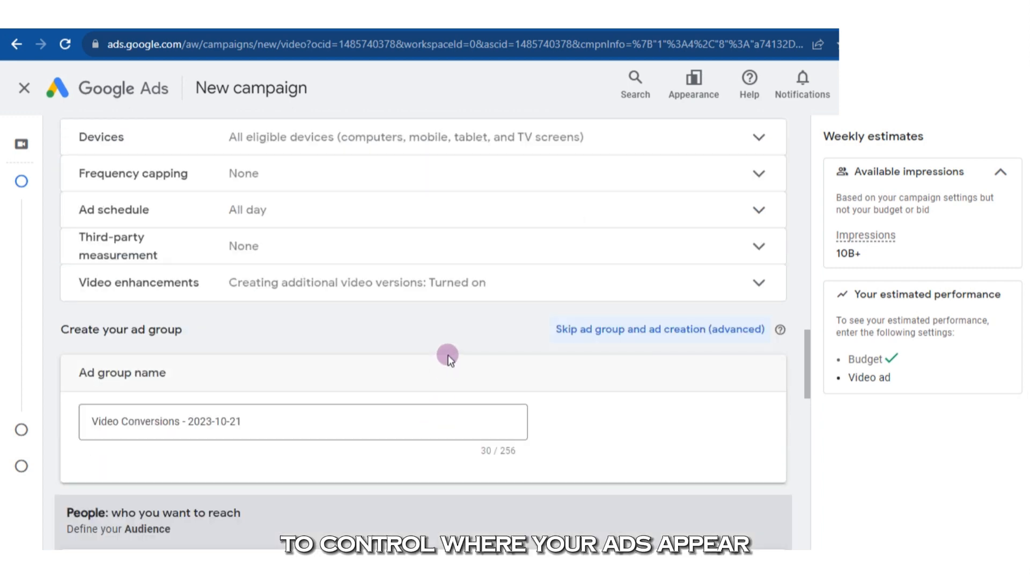
pyautogui.scroll(3, 448, 355)
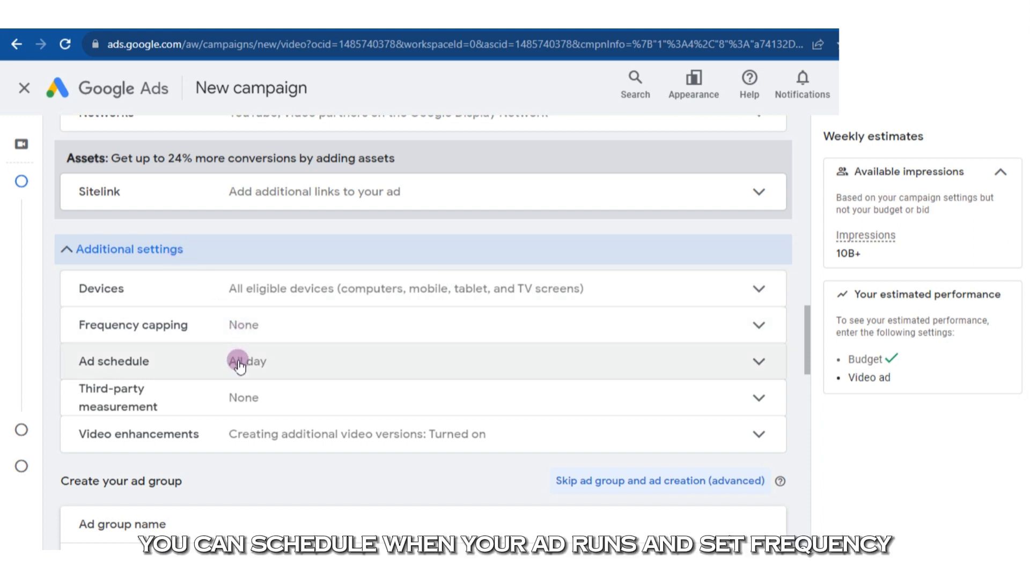
pyautogui.scroll(-2, 290, 322)
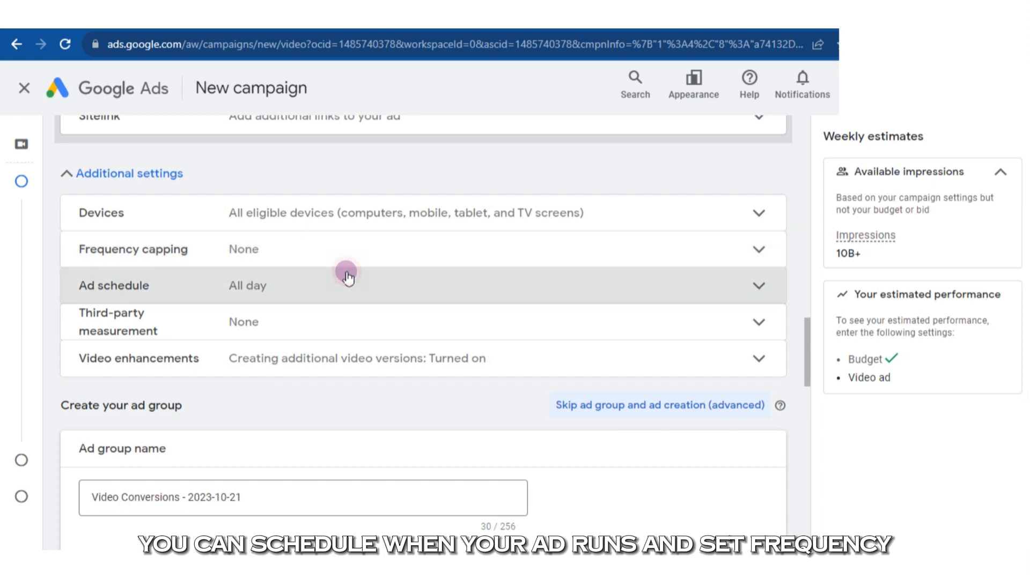
pyautogui.click(345, 271)
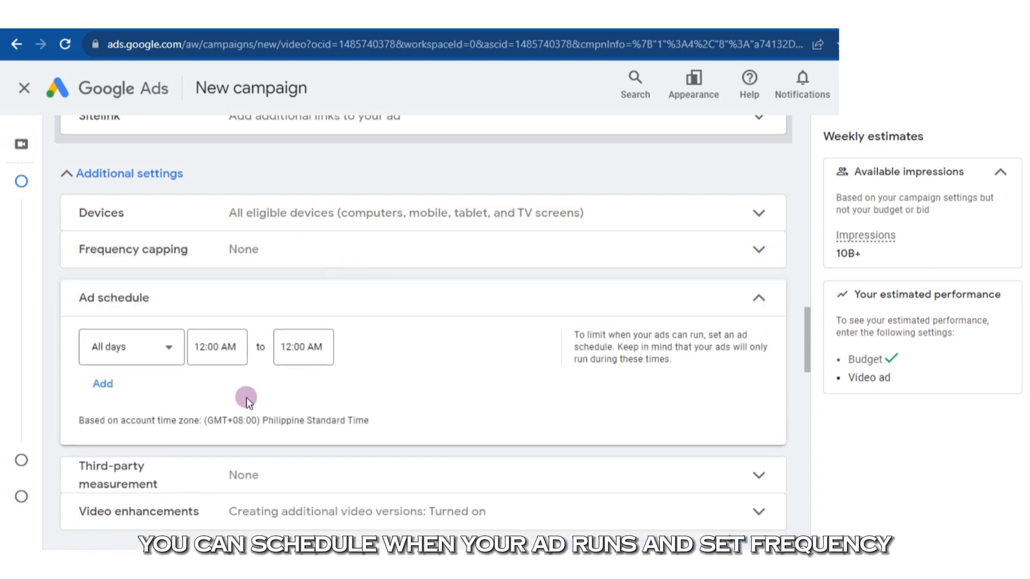
pyautogui.click(759, 300)
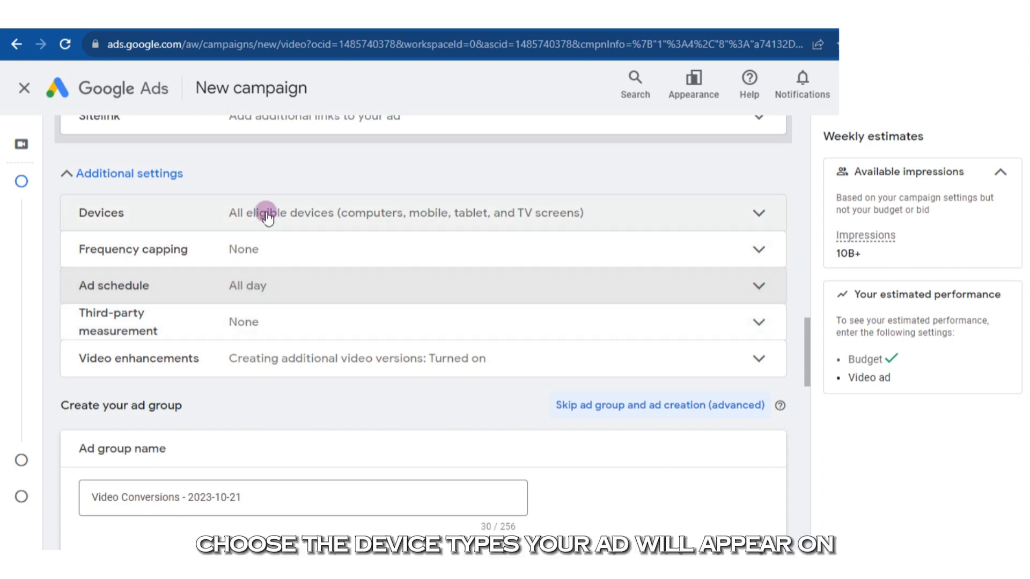
# - Set specific device targeting for the campaign, keeping computers and mobile phones and excluding tablets and TV screens
pyautogui.click(273, 213)
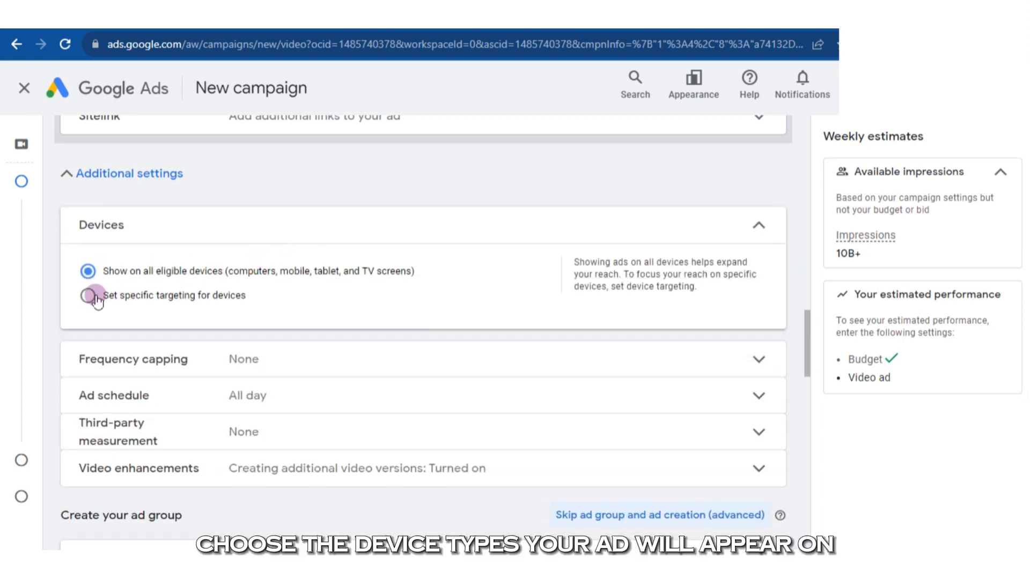
pyautogui.click(87, 296)
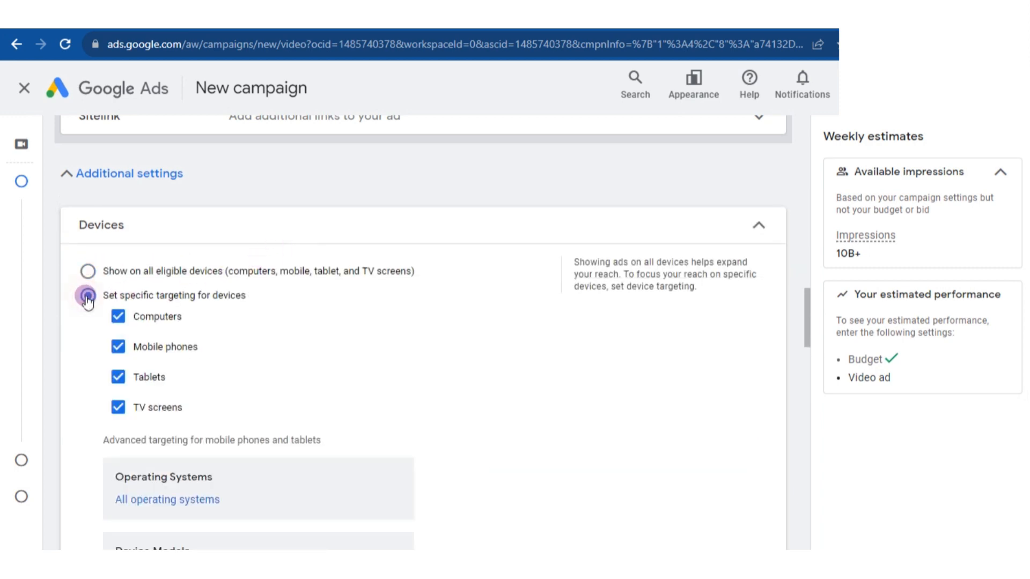
pyautogui.click(119, 381)
pyautogui.click(119, 406)
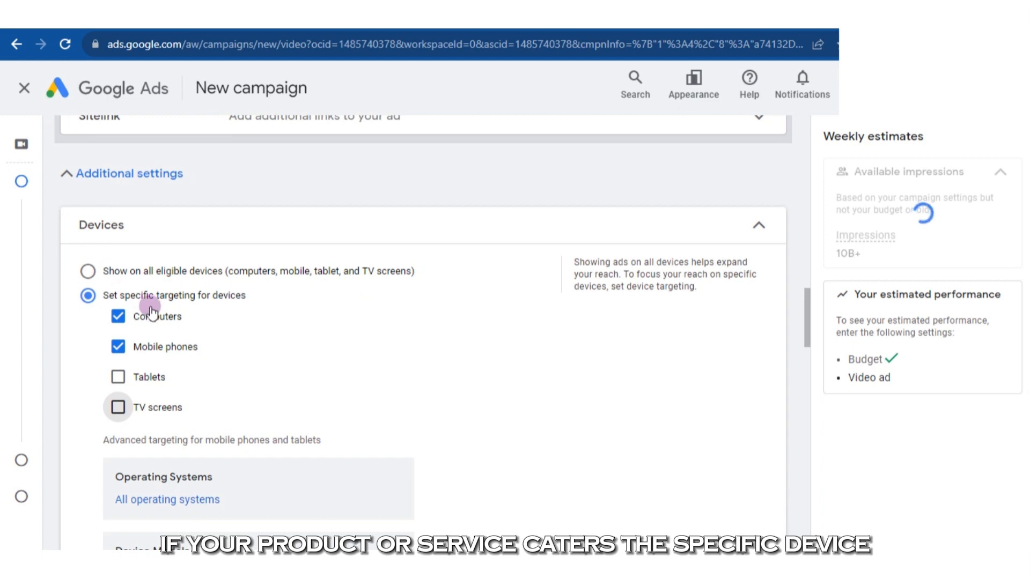
pyautogui.click(758, 228)
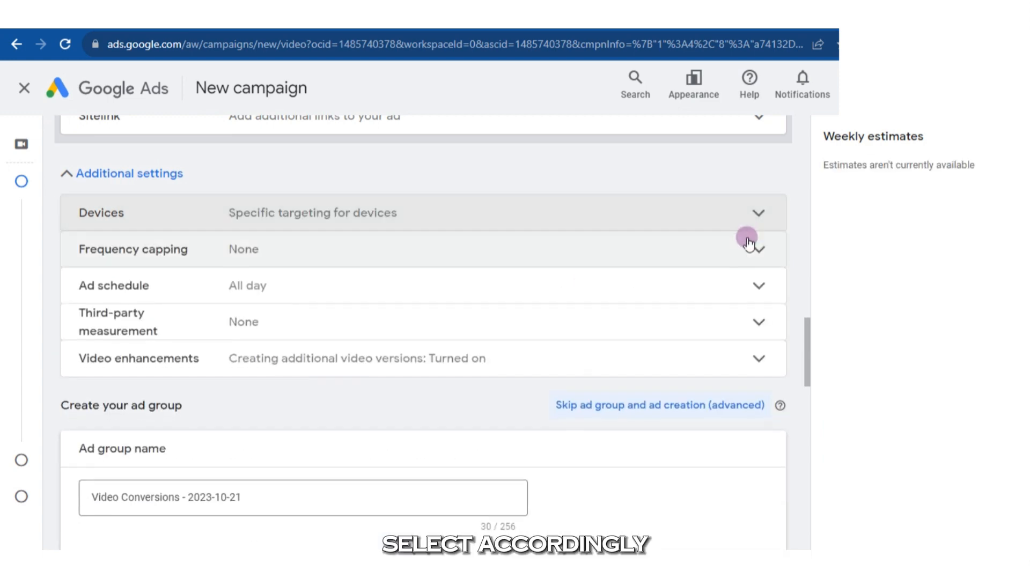
# - Create a new audience named "ads" with the Running Enthusiasts and Sports & Fitness segments, checking its demographics before saving
pyautogui.scroll(-5, 338, 365)
pyautogui.click(266, 406)
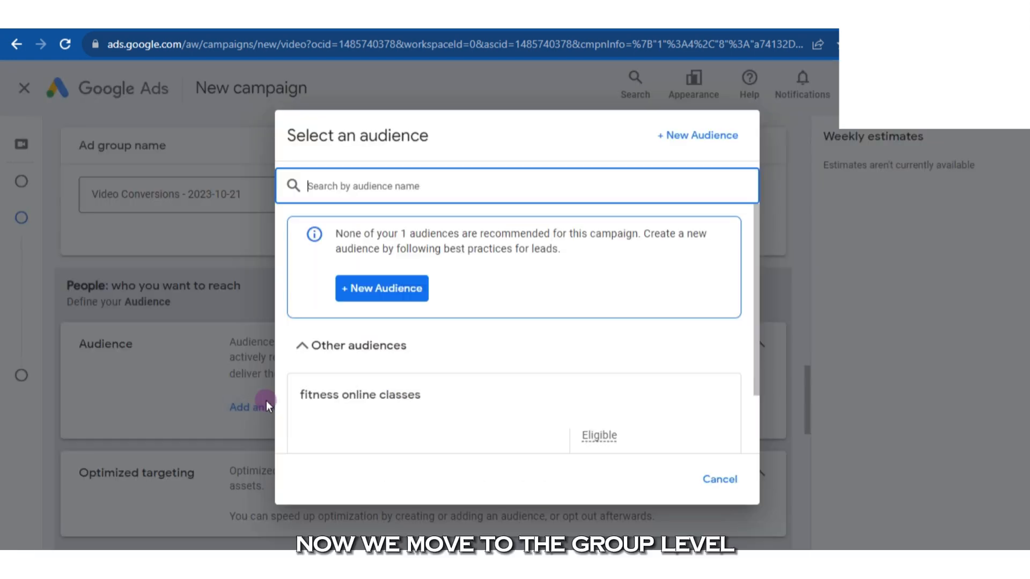
pyautogui.click(369, 289)
pyautogui.scroll(-2, 426, 395)
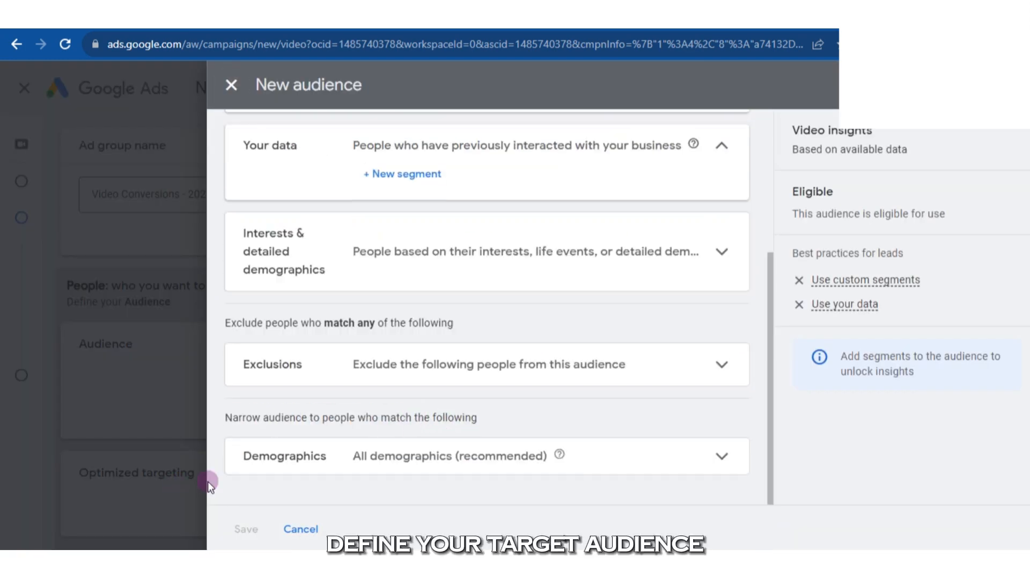
pyautogui.click(703, 268)
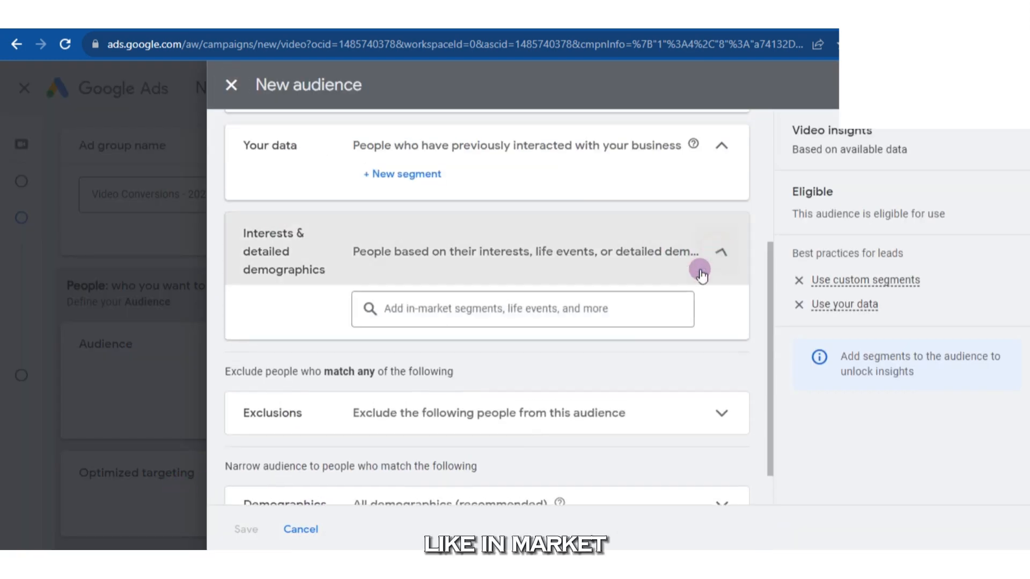
pyautogui.click(488, 303)
pyautogui.write('running')
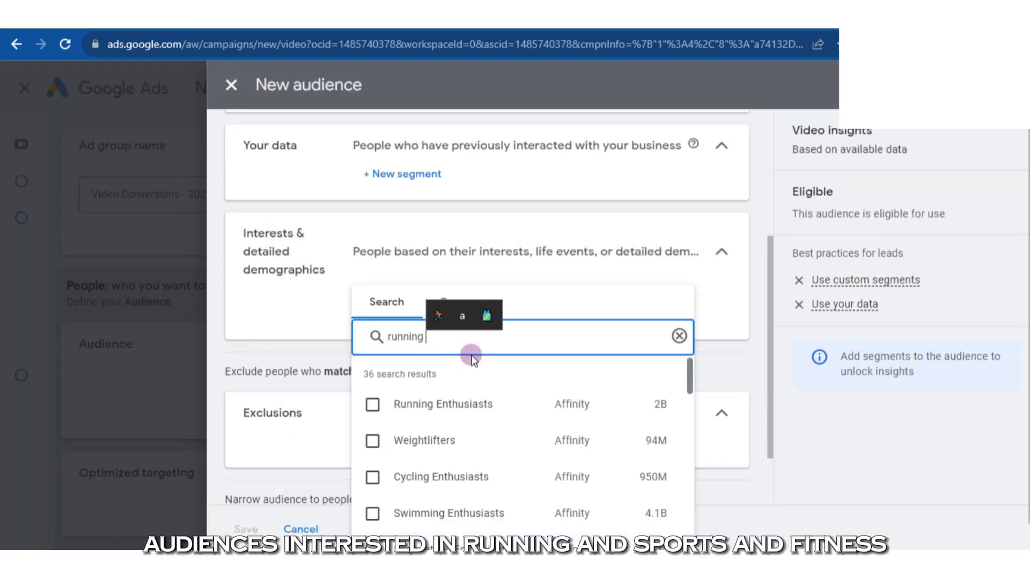
pyautogui.click(379, 411)
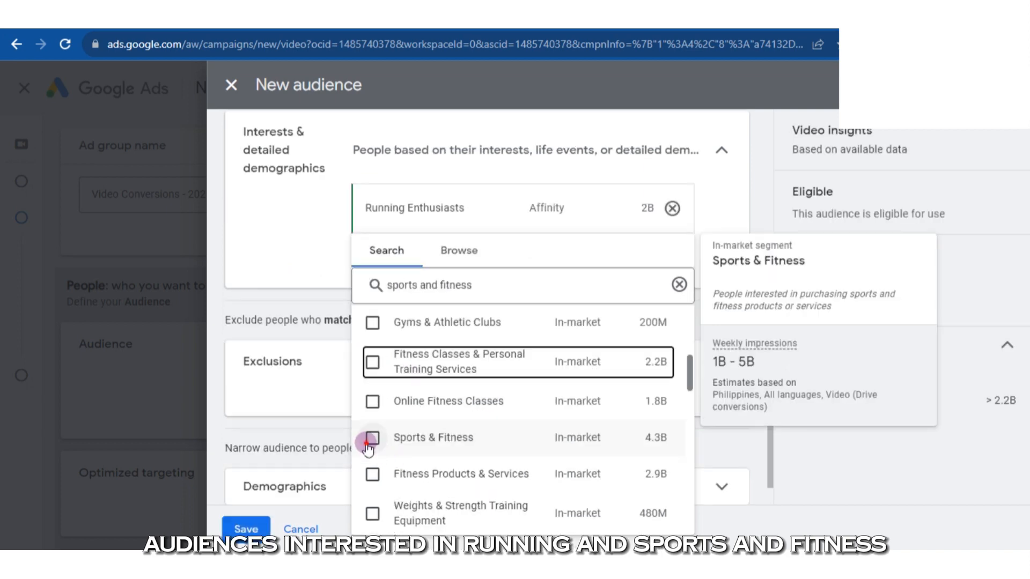
pyautogui.click(371, 438)
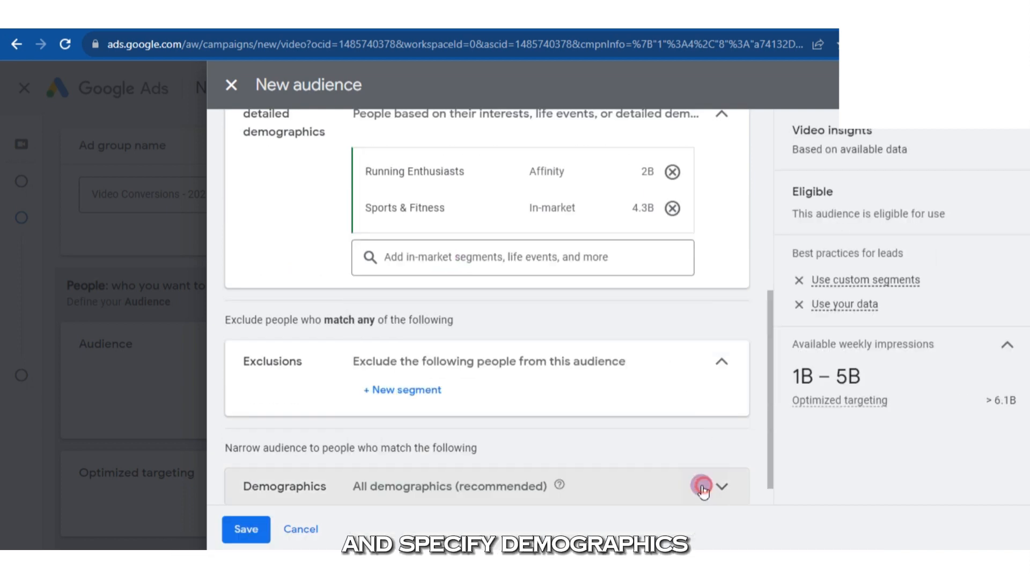
pyautogui.click(704, 488)
pyautogui.scroll(-5, 564, 485)
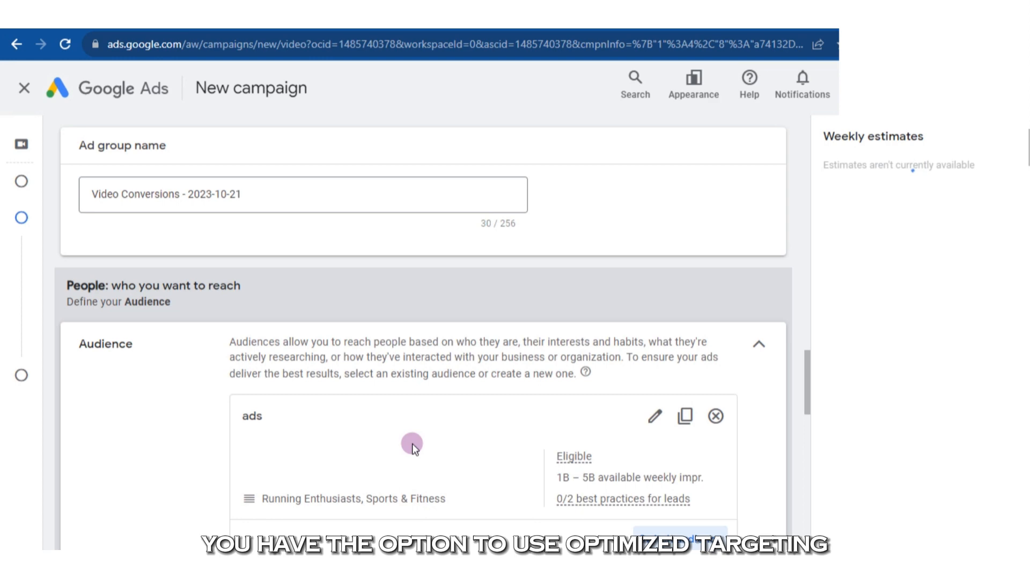
# - Review the ad group's optimized targeting setting and its advanced content targeting settings
pyautogui.scroll(-4, 412, 443)
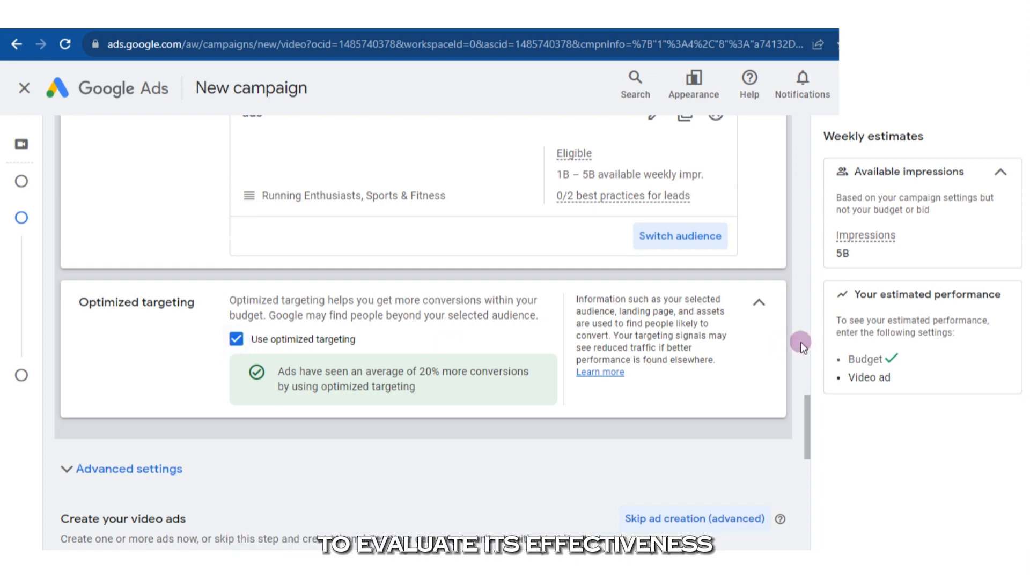
pyautogui.click(758, 303)
pyautogui.scroll(-1, 306, 368)
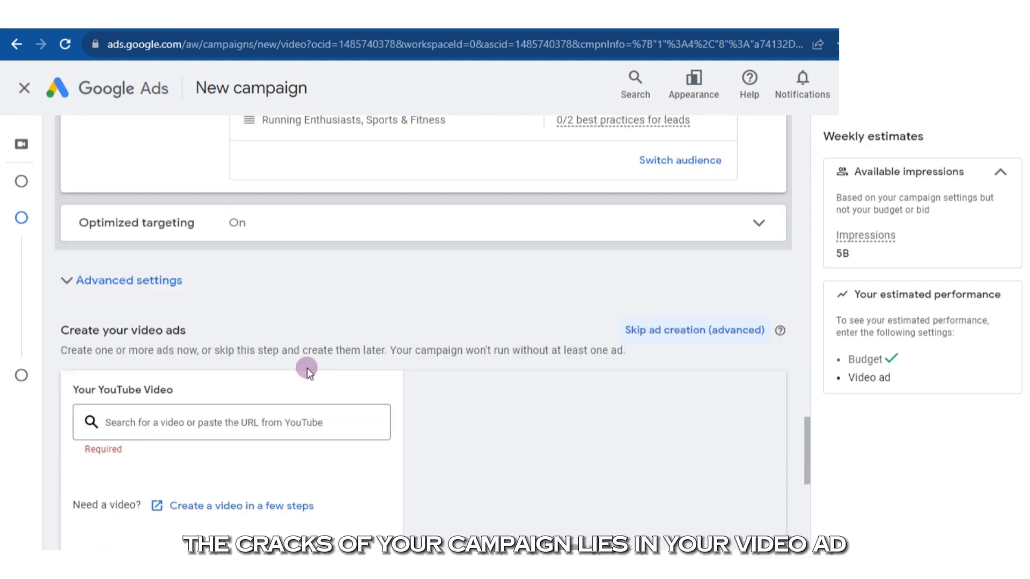
pyautogui.click(131, 280)
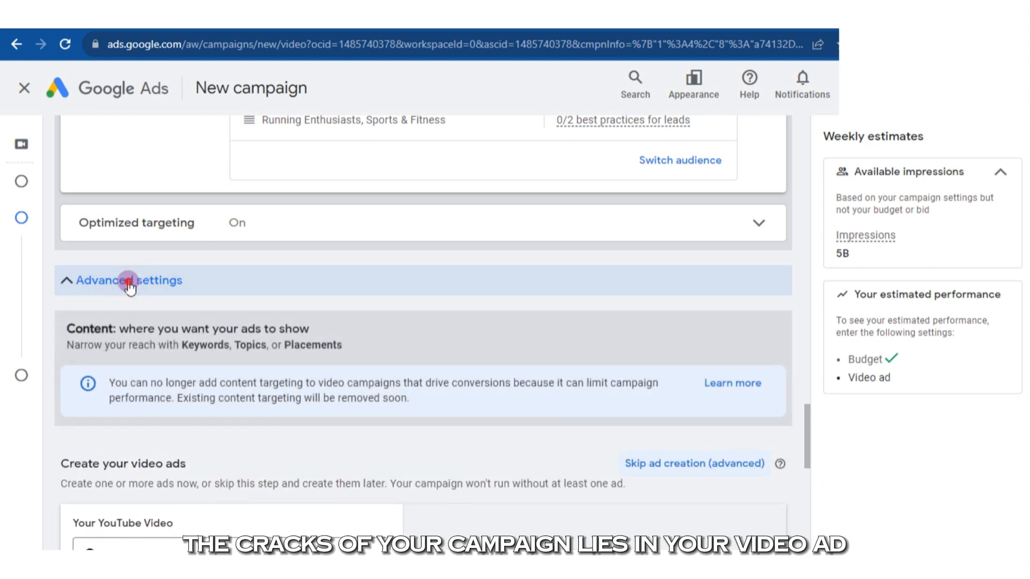
pyautogui.click(130, 281)
pyautogui.click(191, 425)
pyautogui.write('https://www.youtube.com/watch?v=ib9x6qdxZ8k')
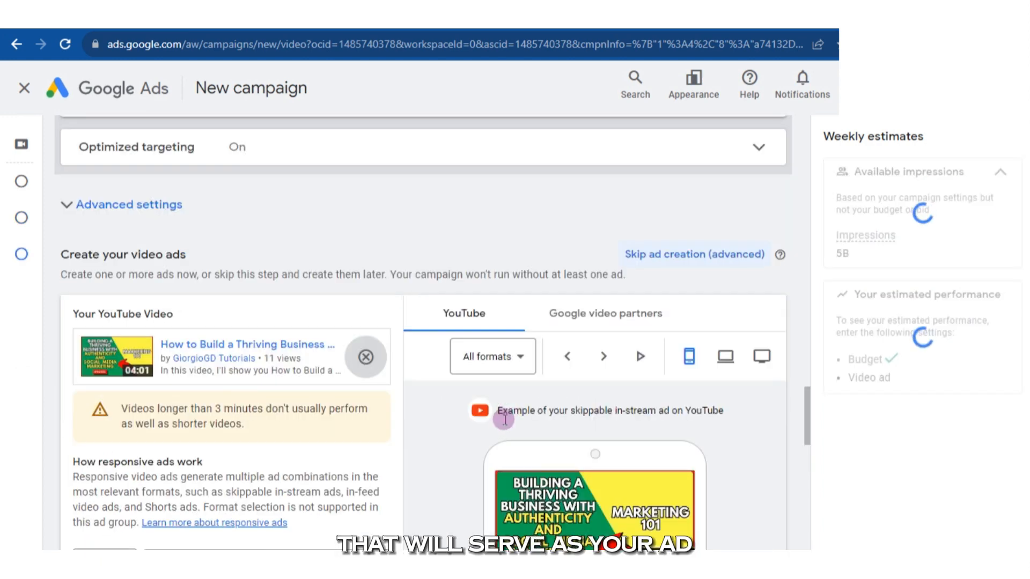
pyautogui.scroll(-2, 291, 388)
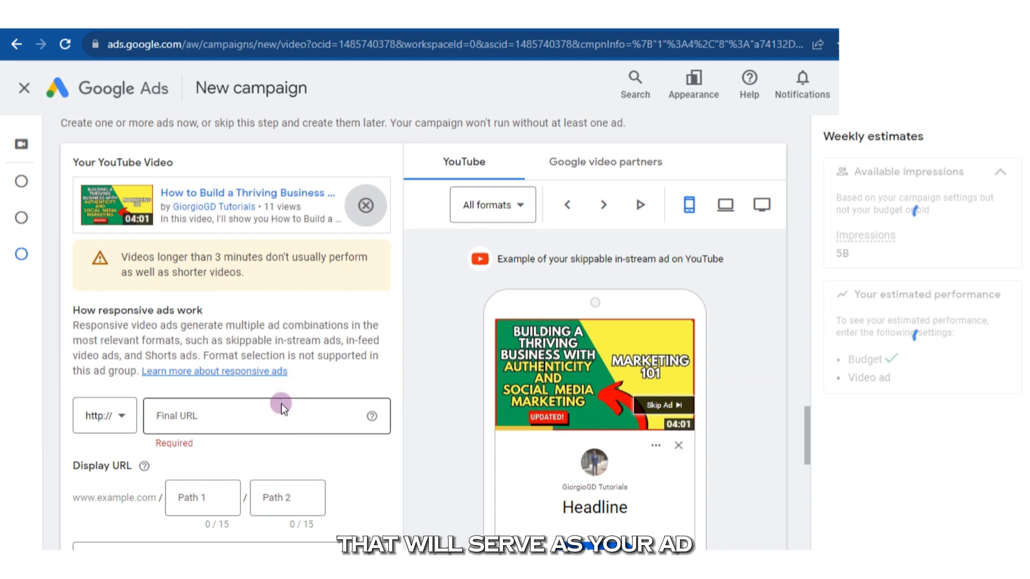
pyautogui.click(279, 410)
pyautogui.write('www.youtube.com/watch?v=ib9x6qdxZ8k')
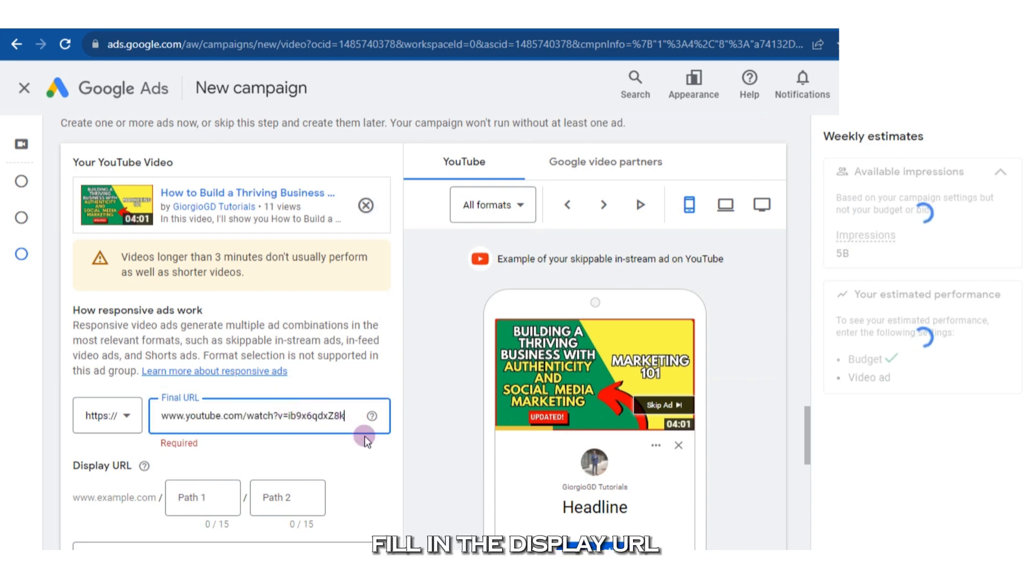
pyautogui.click(406, 451)
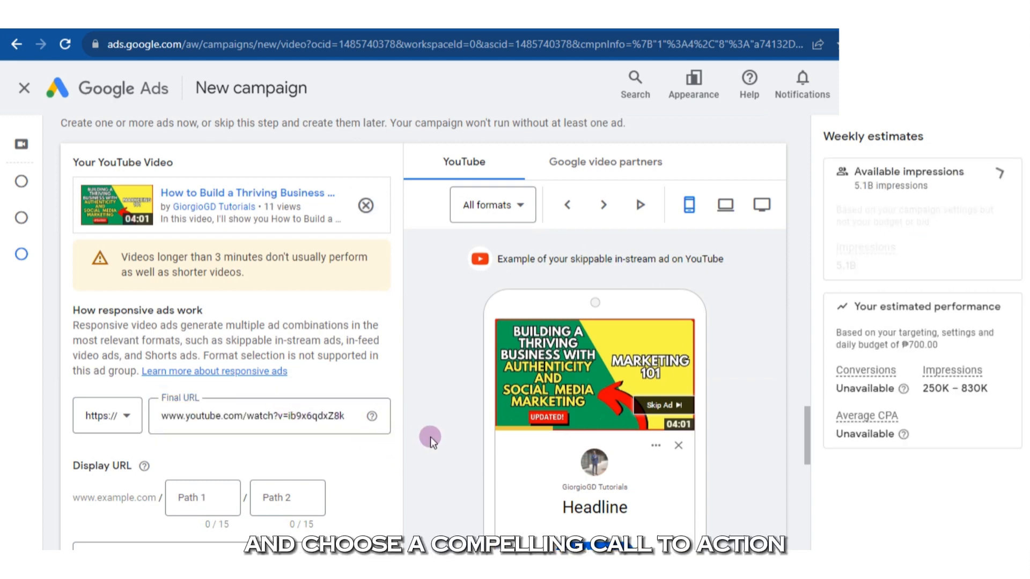
# - Set the ad's call-to-action to "Learn more" and its headline to the suggested "YouTube"
pyautogui.scroll(-3, 430, 436)
pyautogui.click(233, 416)
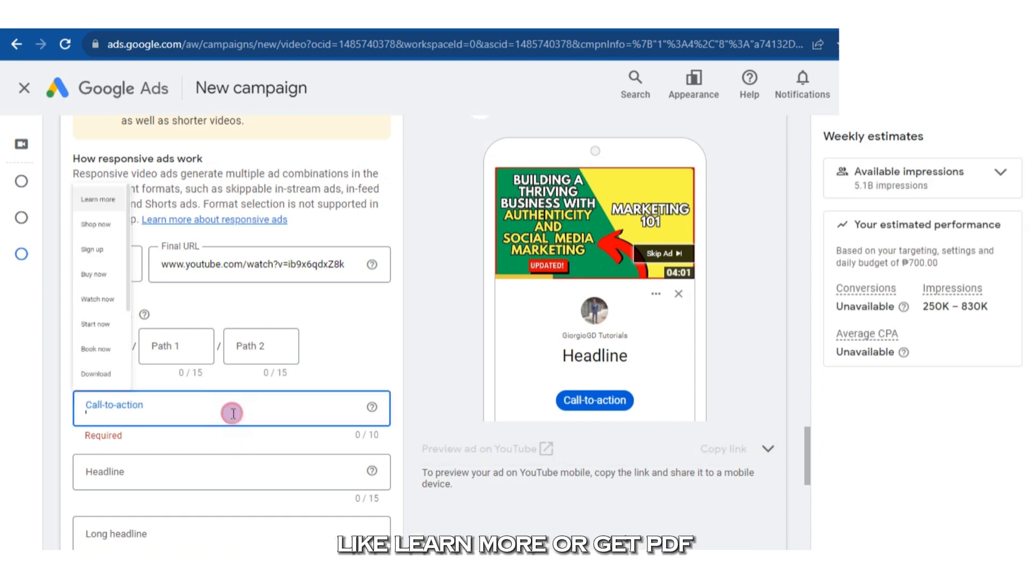
pyautogui.click(112, 115)
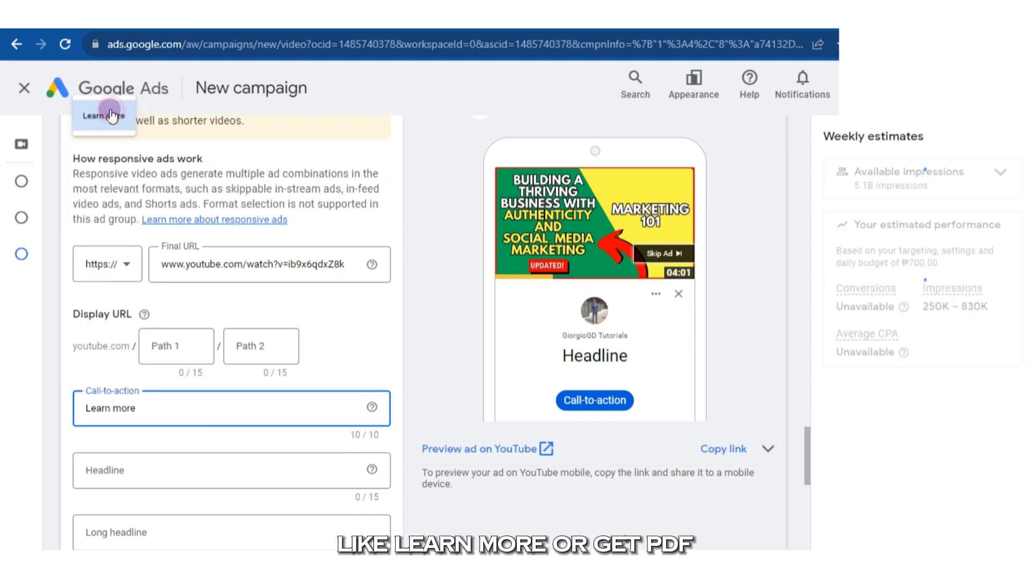
pyautogui.click(151, 474)
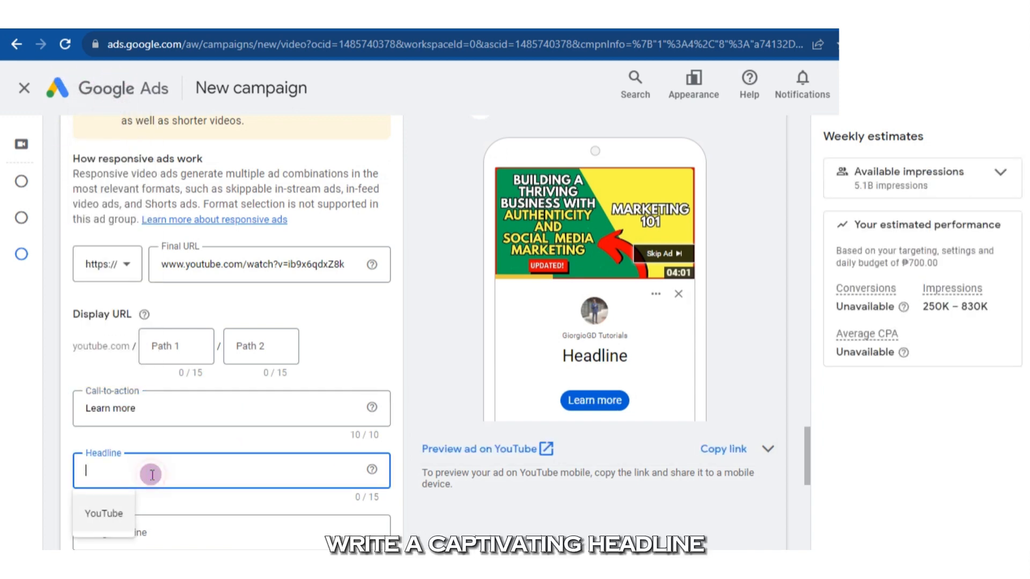
pyautogui.click(127, 512)
# - Fill in the long headline "Community with Authenticity" and the description "How to Build a Thriving Business Community with Authenticity"
pyautogui.scroll(-3, 177, 483)
pyautogui.click(177, 379)
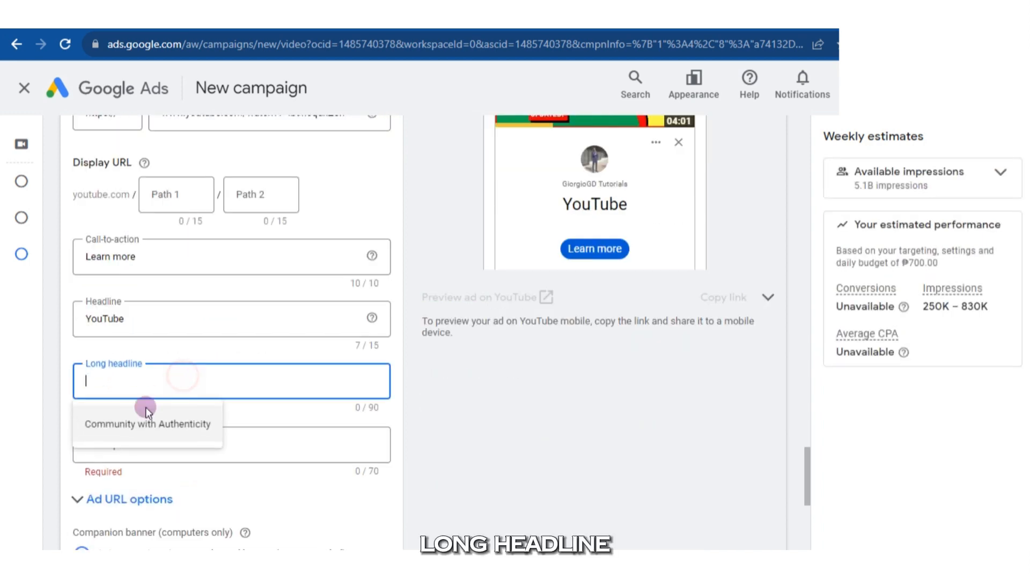
pyautogui.click(158, 425)
pyautogui.click(149, 441)
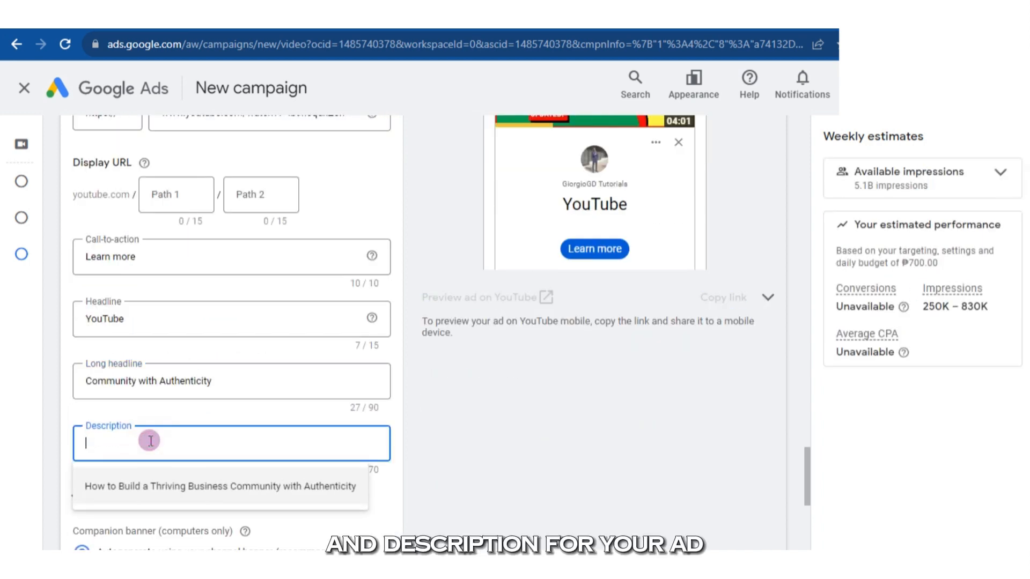
pyautogui.click(169, 489)
# - Examine the ad URL options, including the tracking template, final URL suffix and custom parameters
pyautogui.scroll(-3, 369, 504)
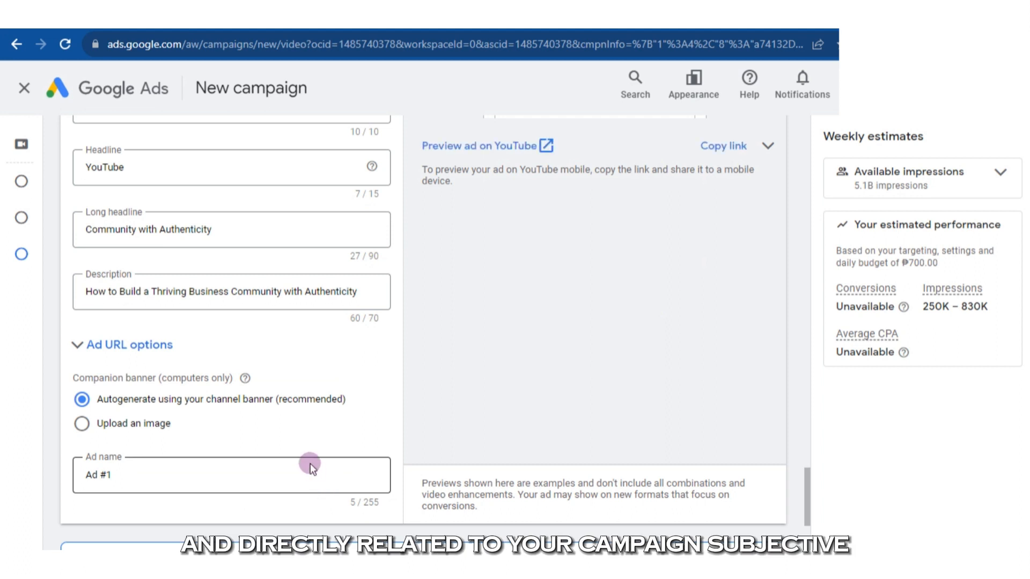
pyautogui.click(78, 346)
pyautogui.click(78, 346)
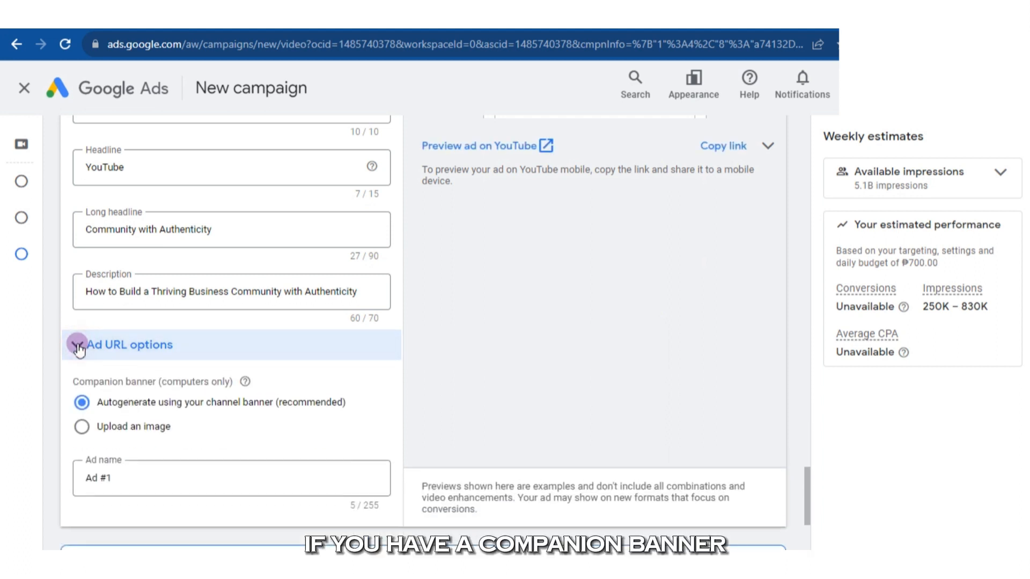
pyautogui.click(78, 346)
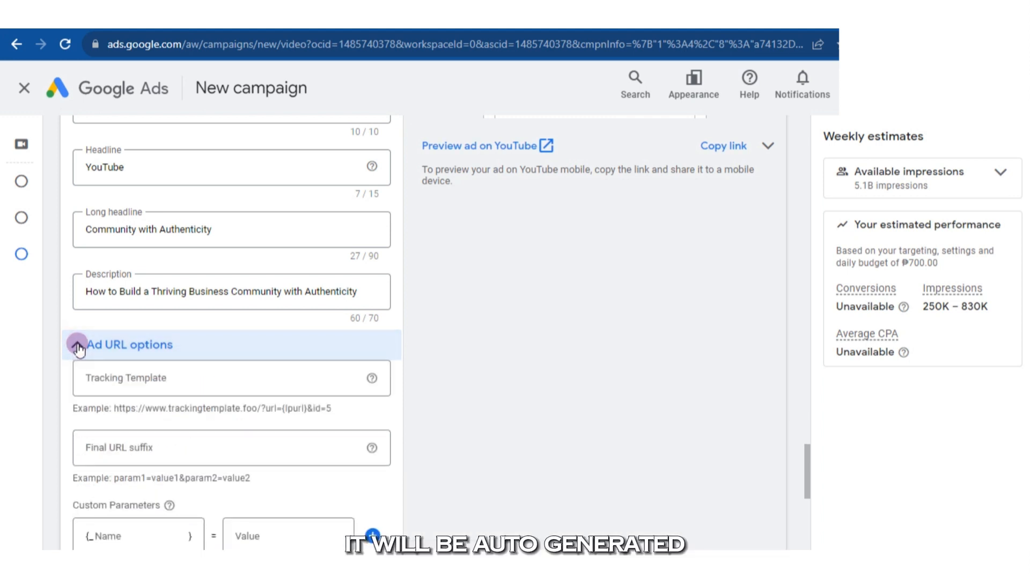
pyautogui.click(79, 345)
# - Create the campaign with the ad name kept as "Ad #1", and review its entry in the campaigns table
pyautogui.scroll(-1, 467, 365)
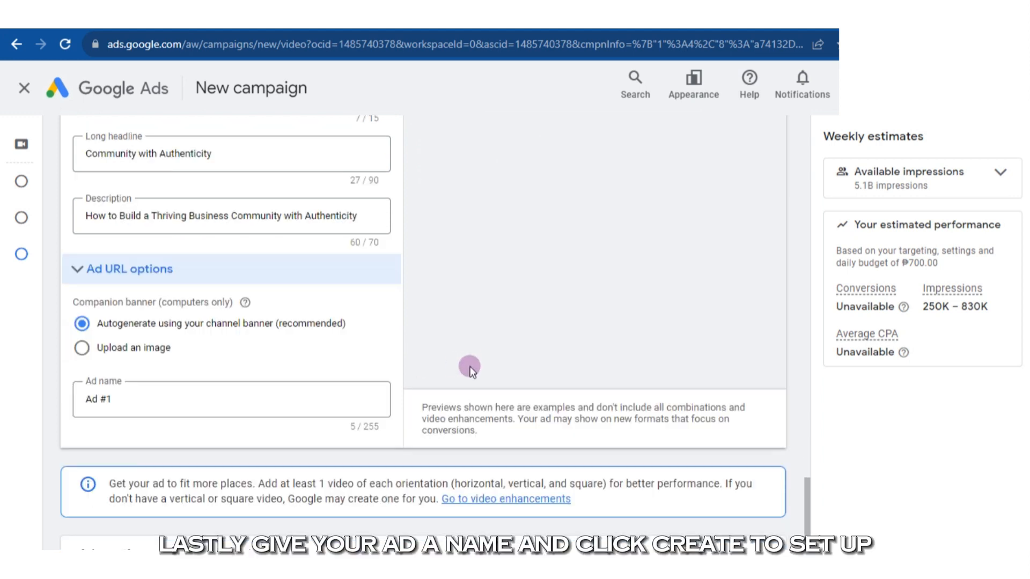
pyautogui.scroll(-1, 470, 370)
pyautogui.click(119, 321)
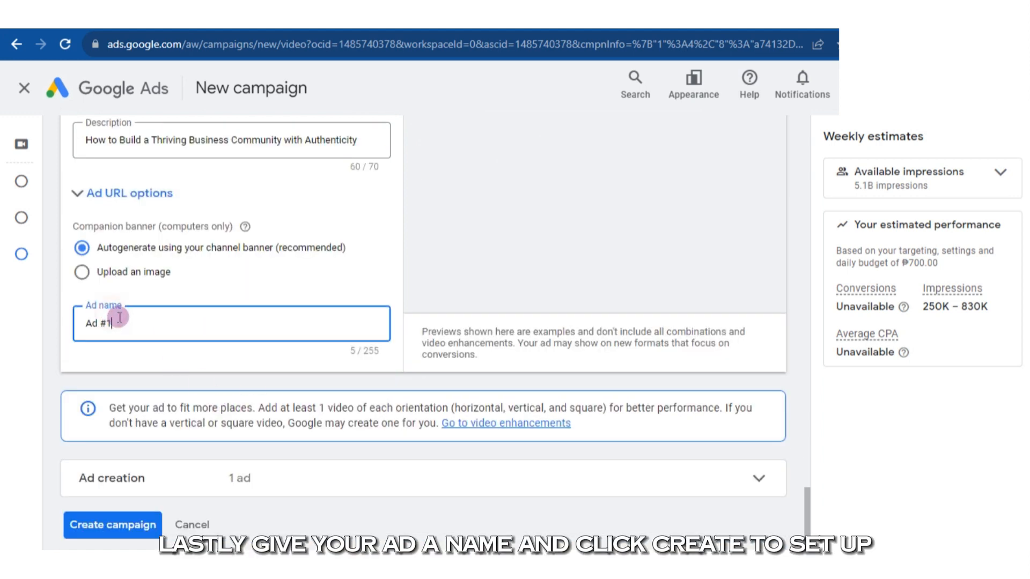
pyautogui.click(133, 526)
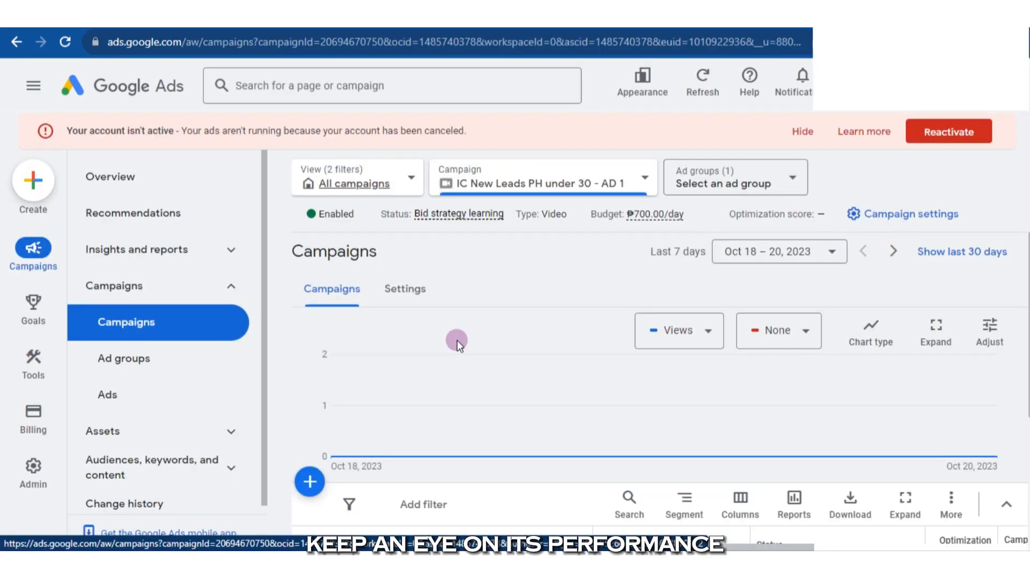
pyautogui.scroll(-3, 450, 354)
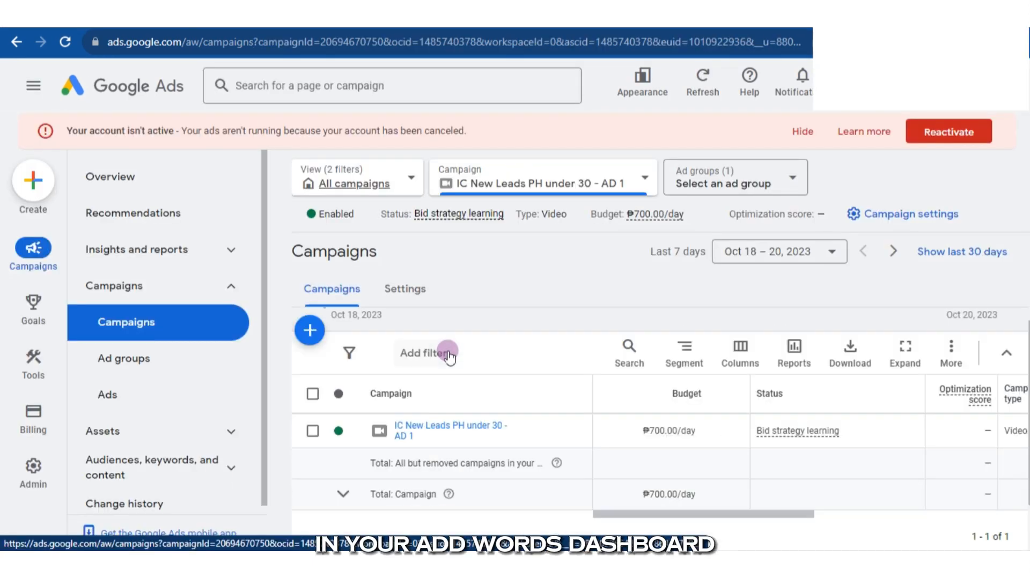
pyautogui.scroll(-2, 450, 355)
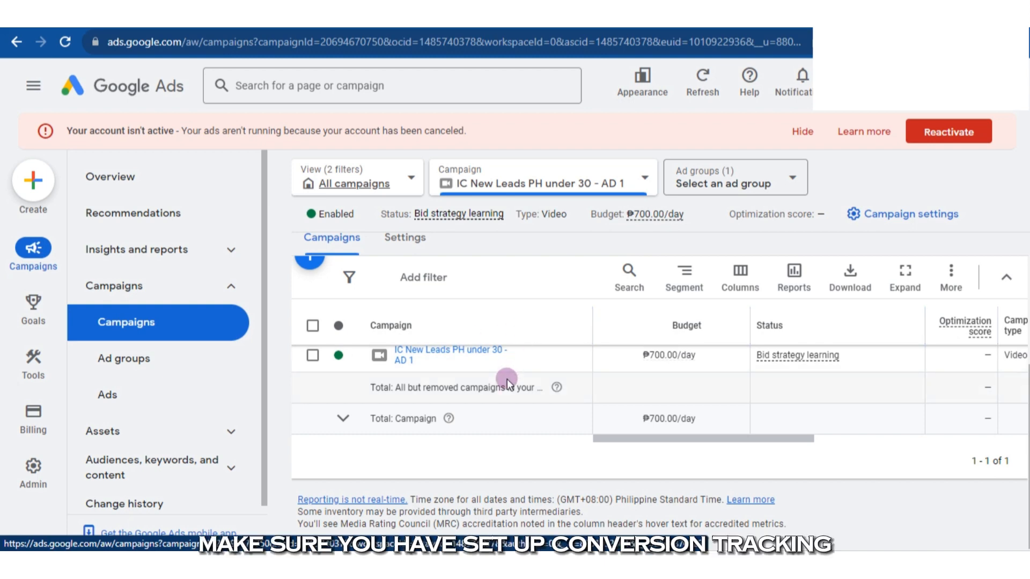